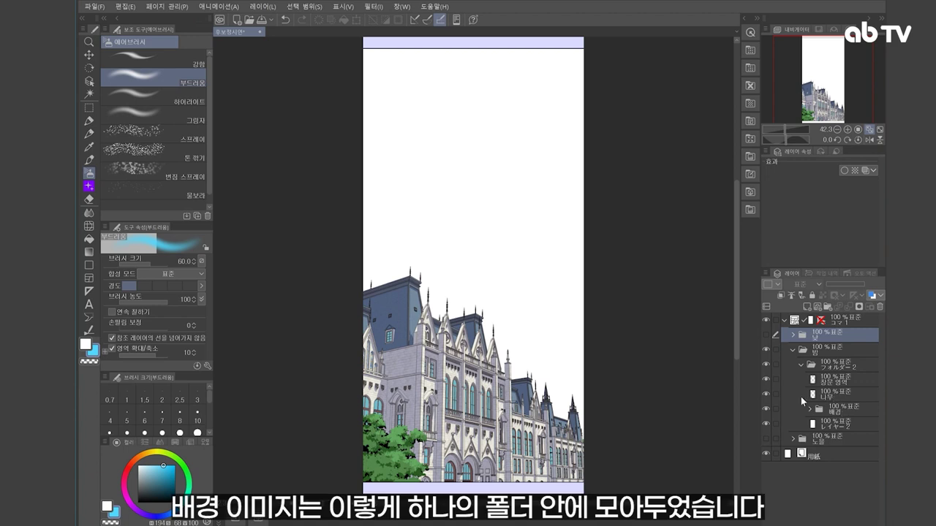
Inspect the night scene's building folder structure by hiding and showing the whole background folder and the tree layer
left_click(809, 410)
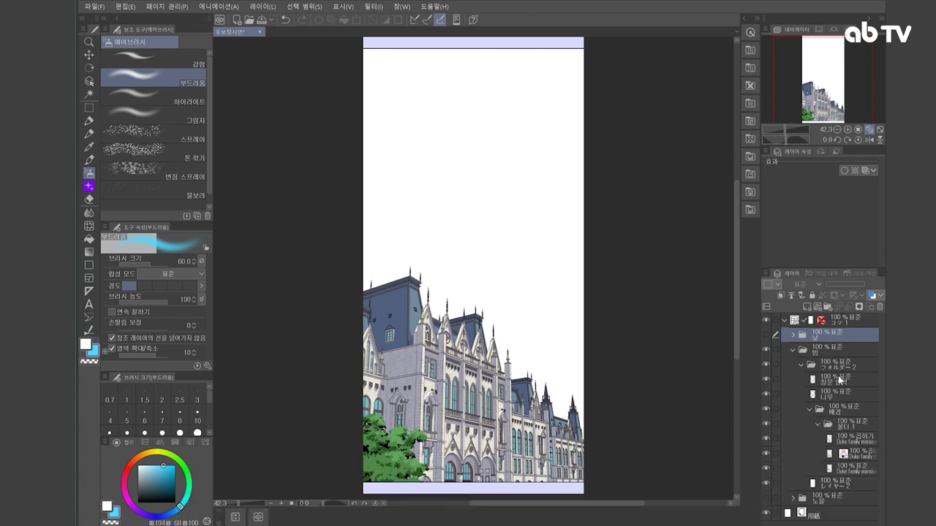
left_click(802, 365)
left_click(766, 363)
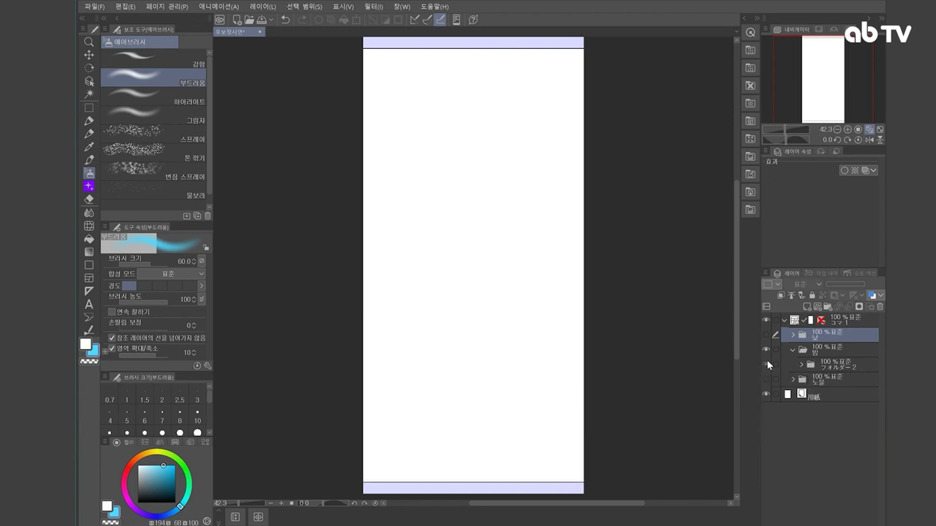
left_click(766, 363)
left_click(802, 365)
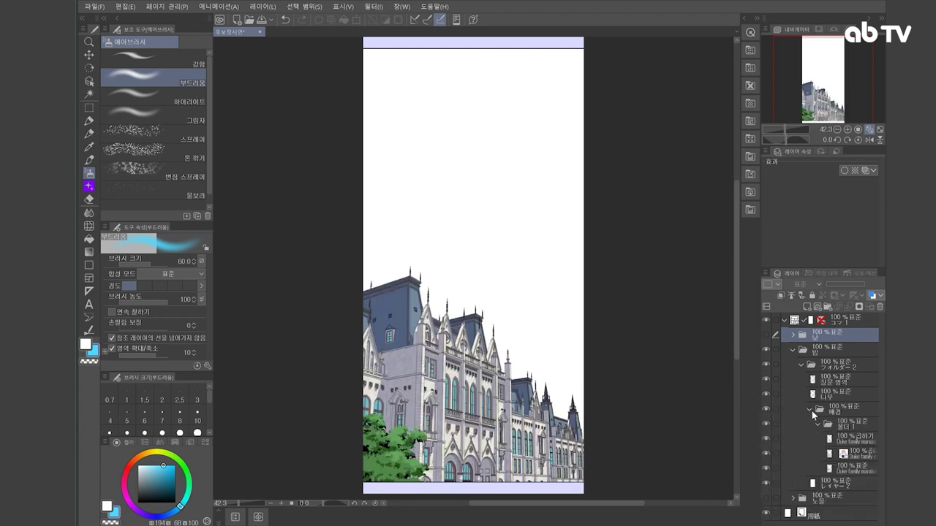
left_click(826, 397)
left_click(765, 394)
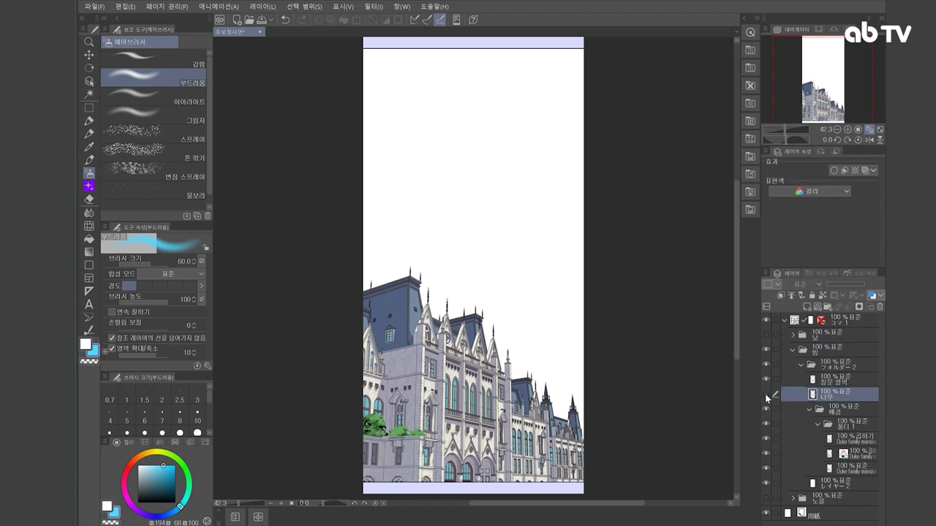
left_click(766, 394)
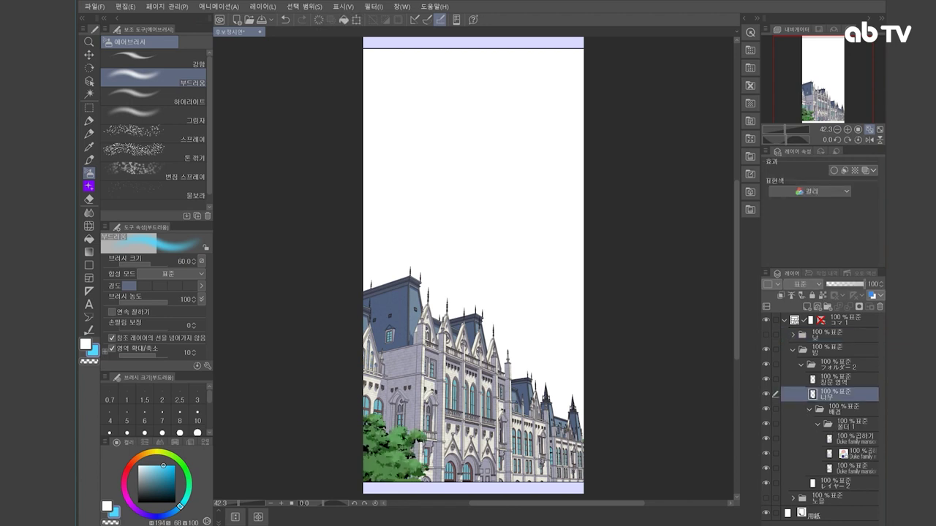
Duplicate the building's masked Multiply shading layer and lower the copy's opacity to 72%
left_click(861, 454)
left_click(863, 173)
left_click(863, 173)
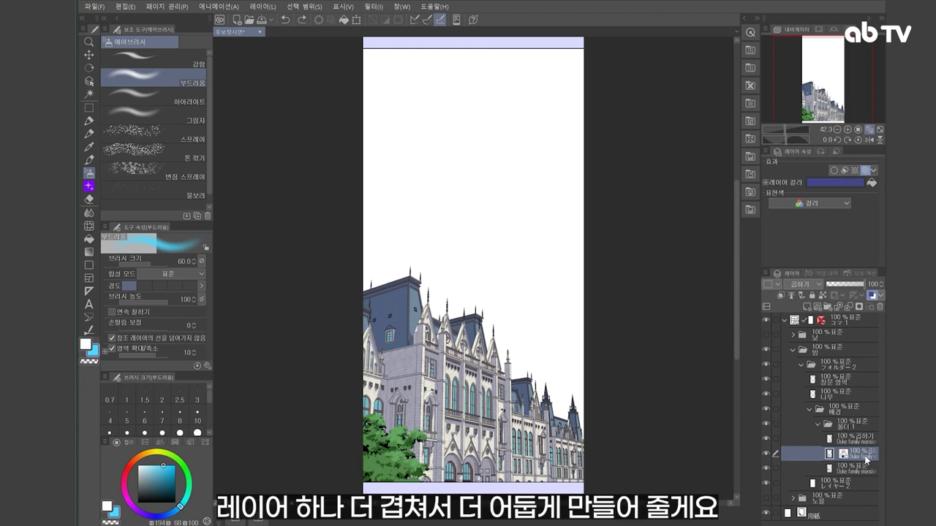
key("ctrl+c")
key("ctrl+v")
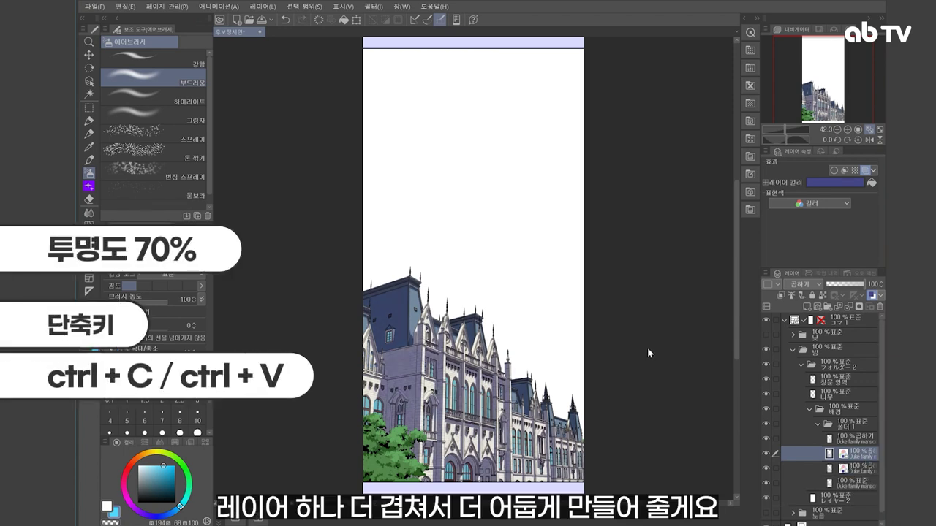
left_click_drag(839, 287, 829, 287)
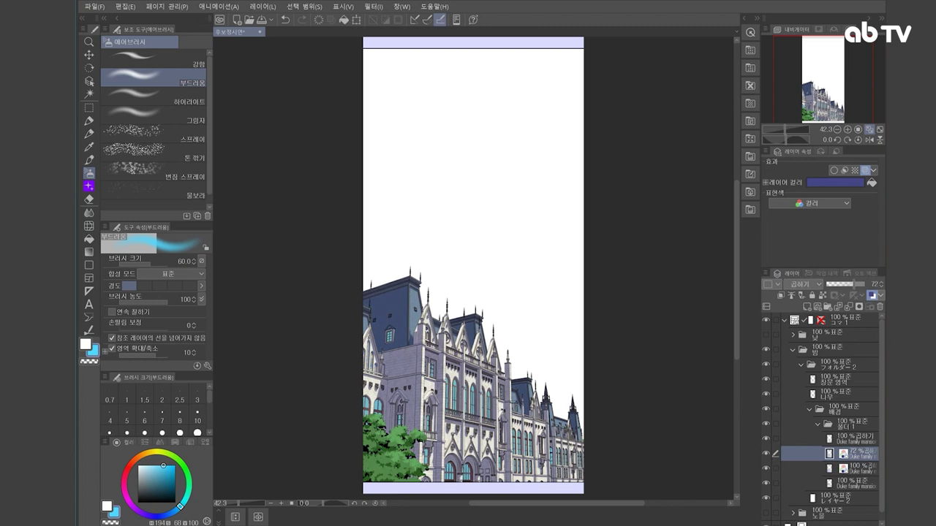
Fill the entire sky layer beneath the building with dark navy blue and clear the selection
left_click(833, 498)
key("ctrl+a")
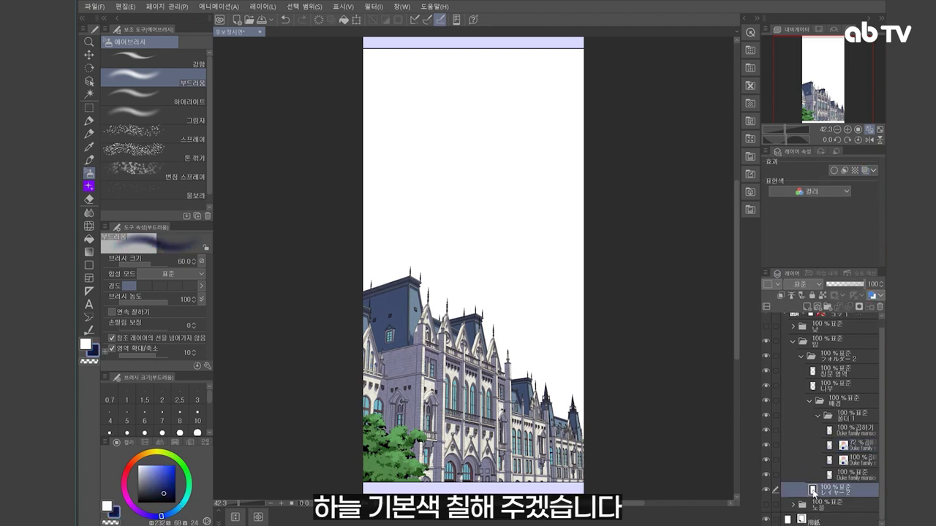
key("alt+BackSpace")
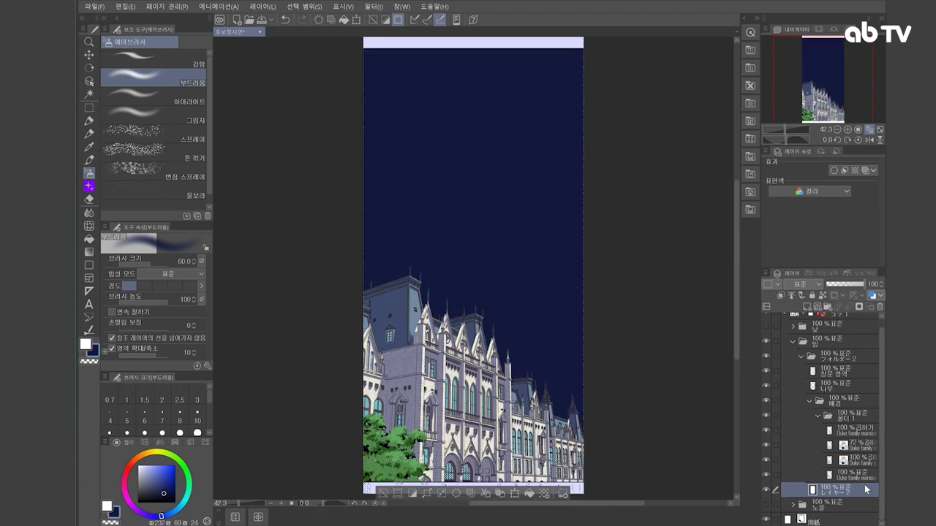
key("ctrl+d")
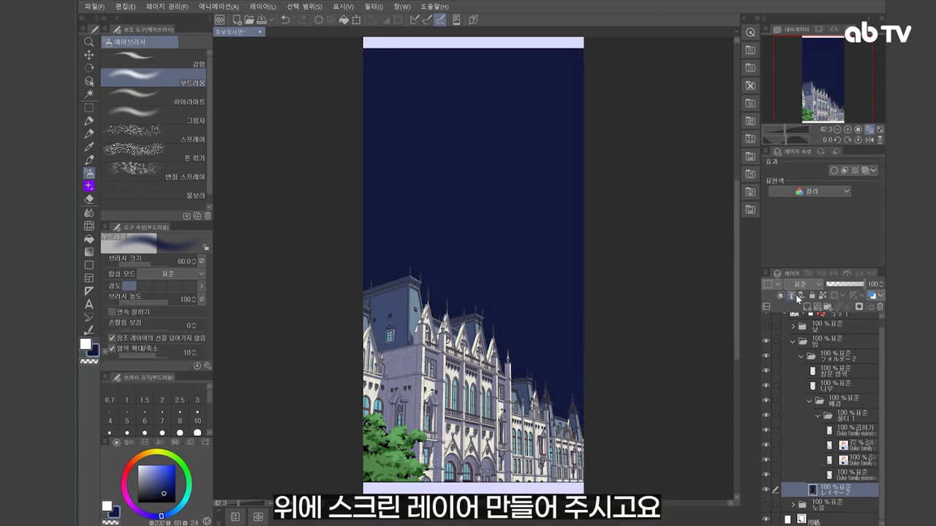
Add a new layer above the navy sky and set its blending mode to Screen
left_click(806, 306)
left_click(800, 283)
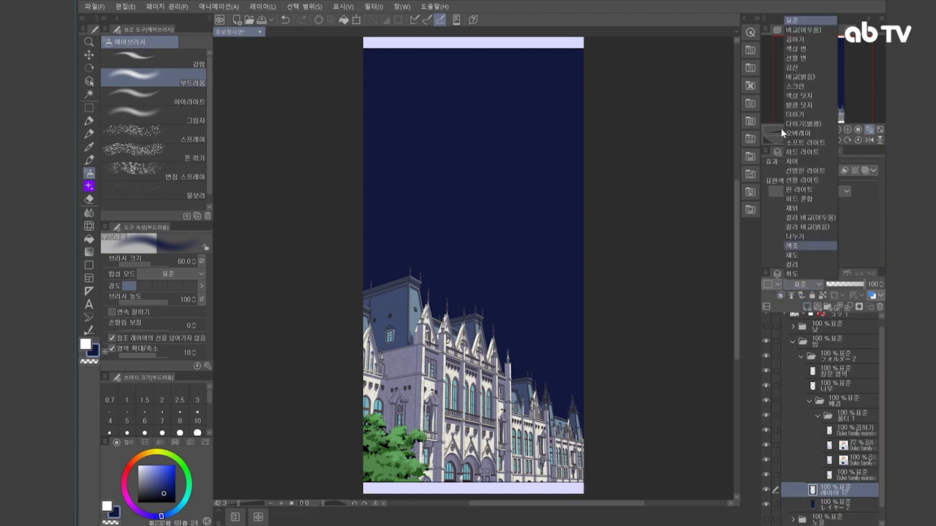
left_click(796, 88)
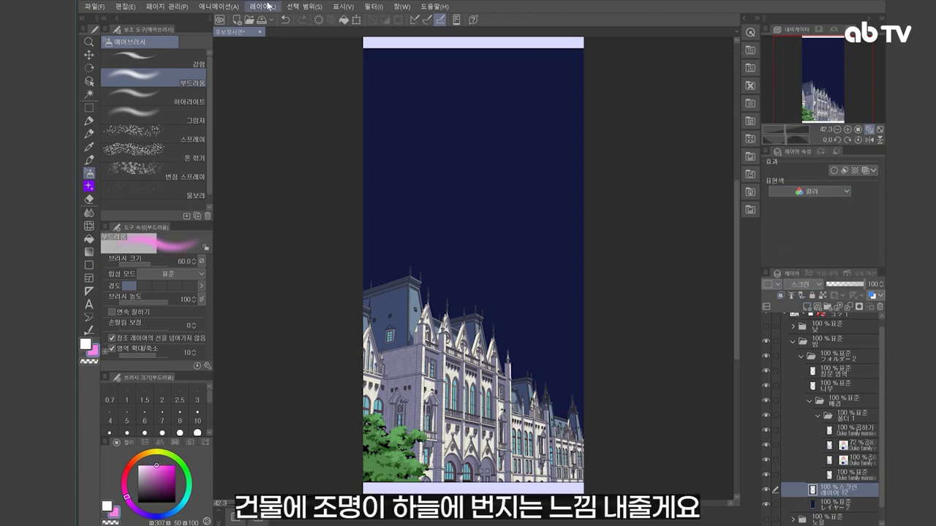
Add a pink-to-transparent gradient rising from the rooftops into the sky and reduce the layer's opacity to 67%
key("g")
left_click(87, 344)
key("x")
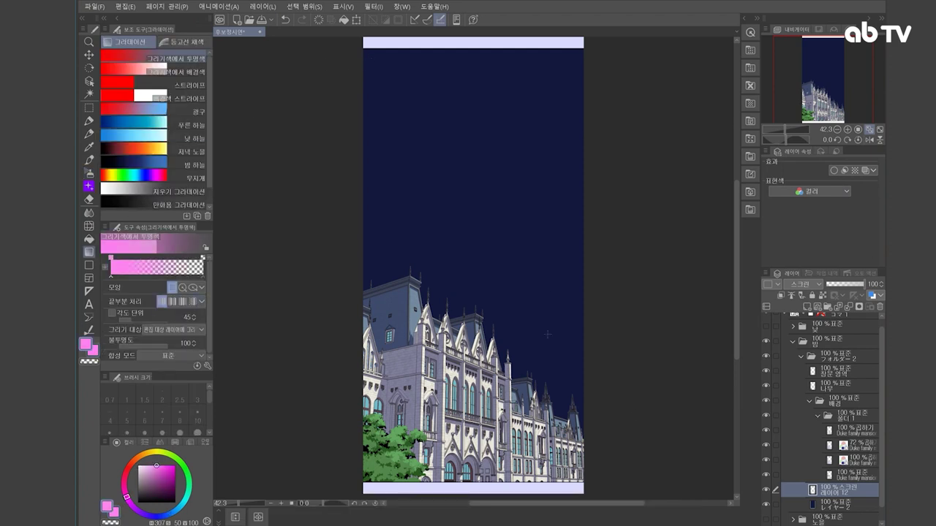
left_click_drag(377, 353, 405, 193)
left_click(854, 283)
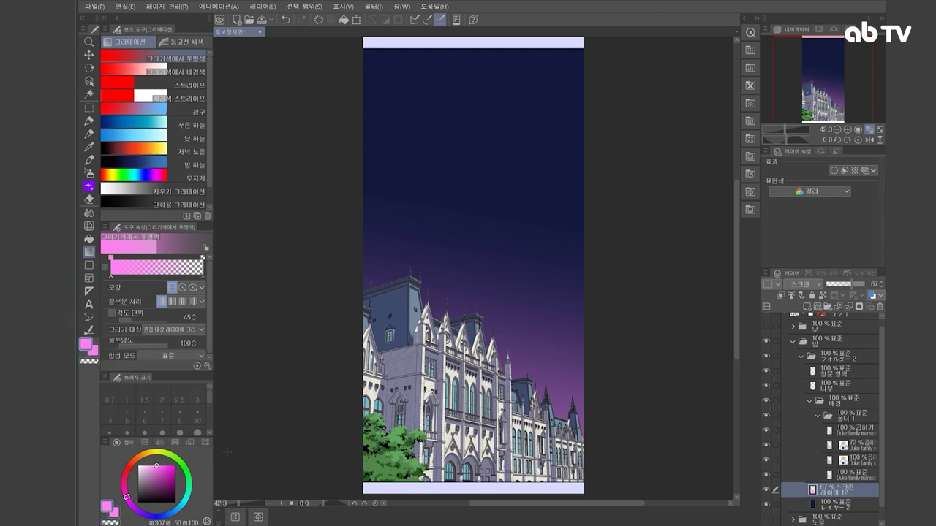
Add a new layer above the glow and set up the 물보라 airbrush in white with particle size 30
left_click(808, 307)
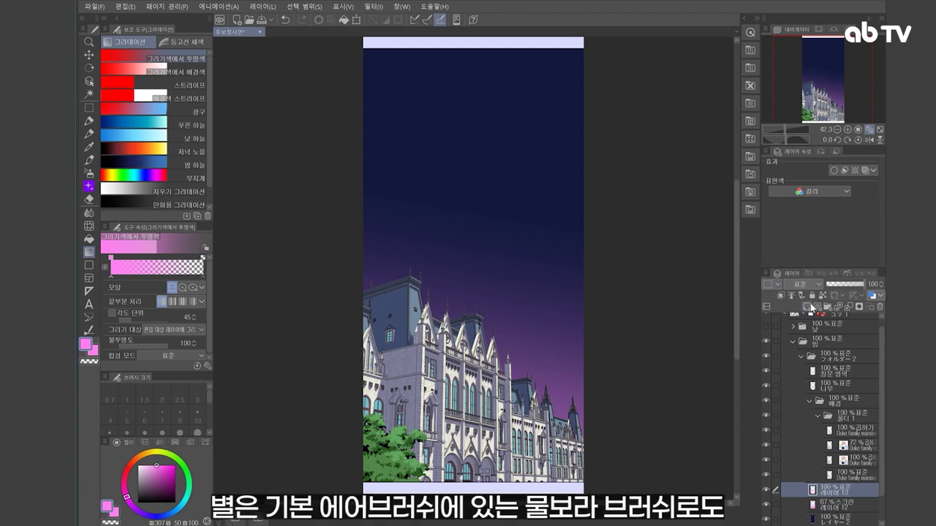
key("b")
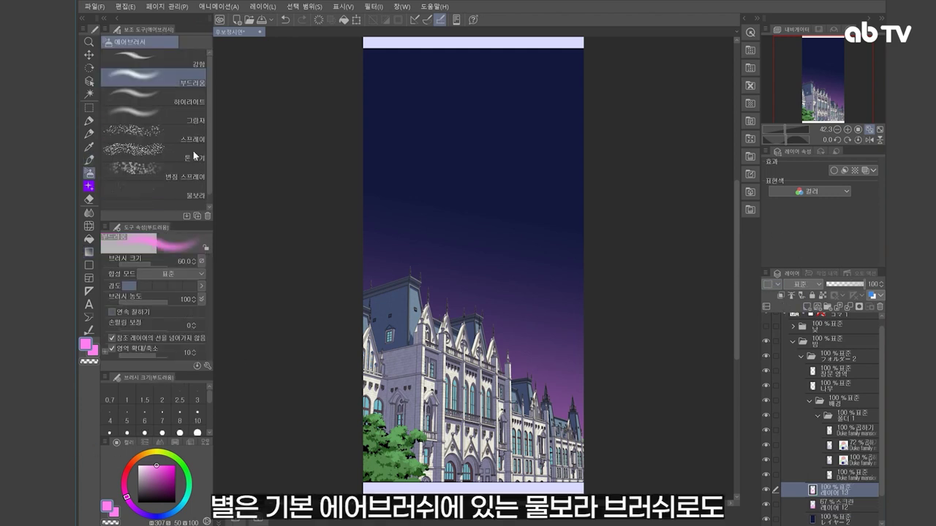
left_click(174, 190)
left_click(138, 466)
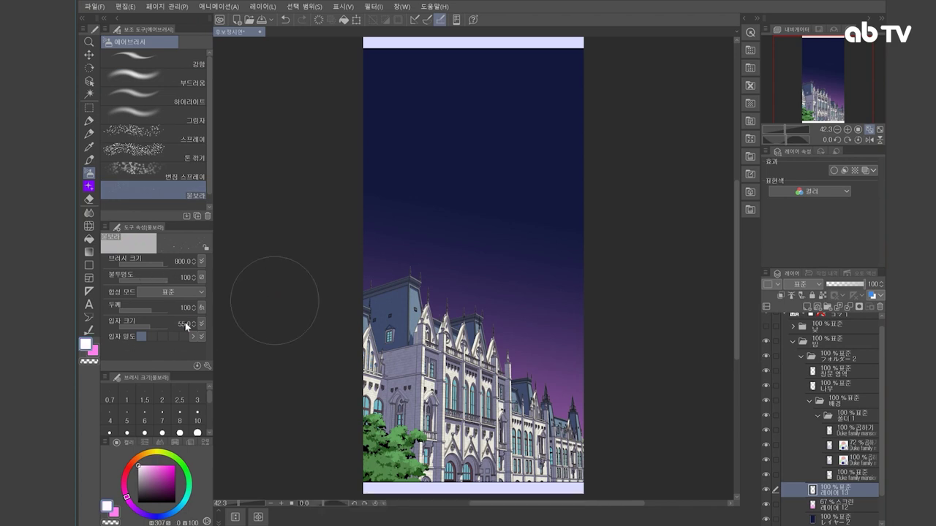
left_click(185, 323)
type("30")
key("Return")
Spray scattered white stars across the night sky, starting at brush size 2000, and undo the last unwanted dab
left_click(517, 143)
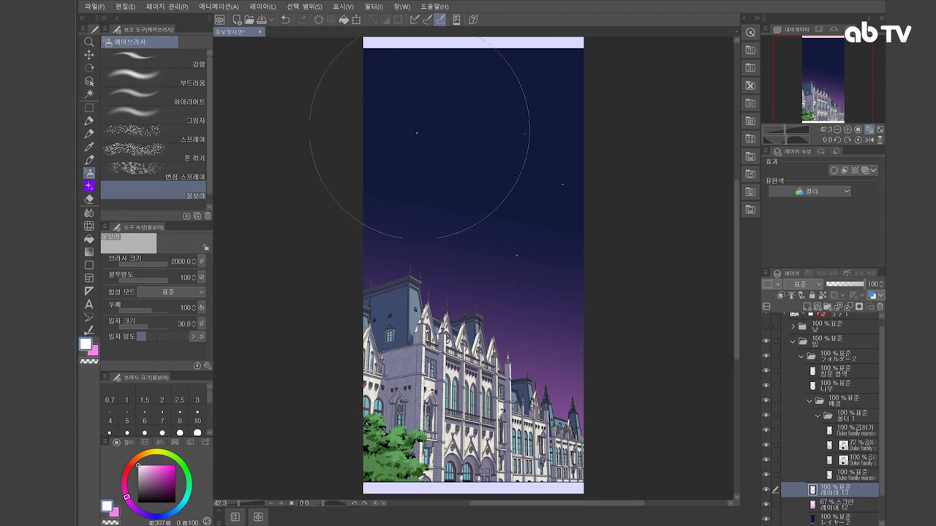
left_click(417, 133)
left_click(548, 355)
left_click_drag(561, 368, 491, 335)
key("[")
left_click(379, 238)
left_click(382, 247)
key("ctrl+z")
Erase the unneeded stars using the 부드러움 airbrush with transparent color at size 170
key("b")
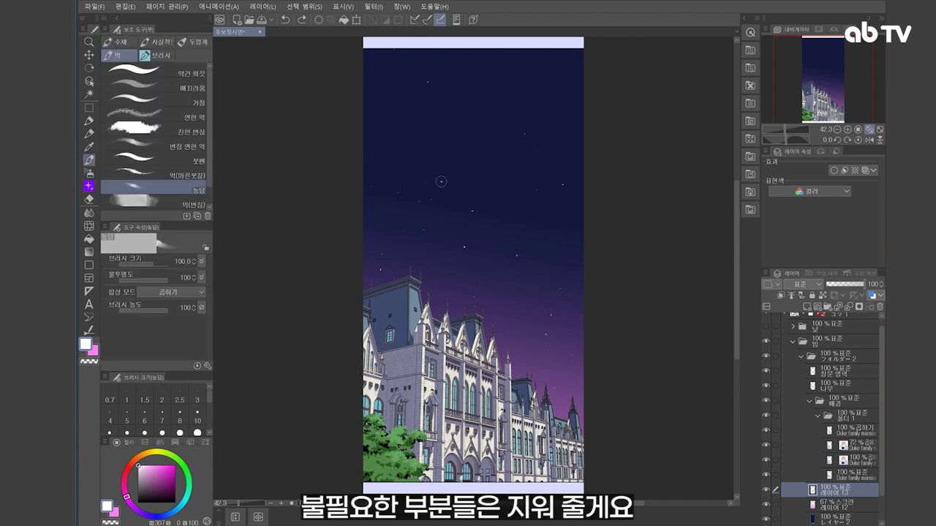
key("b")
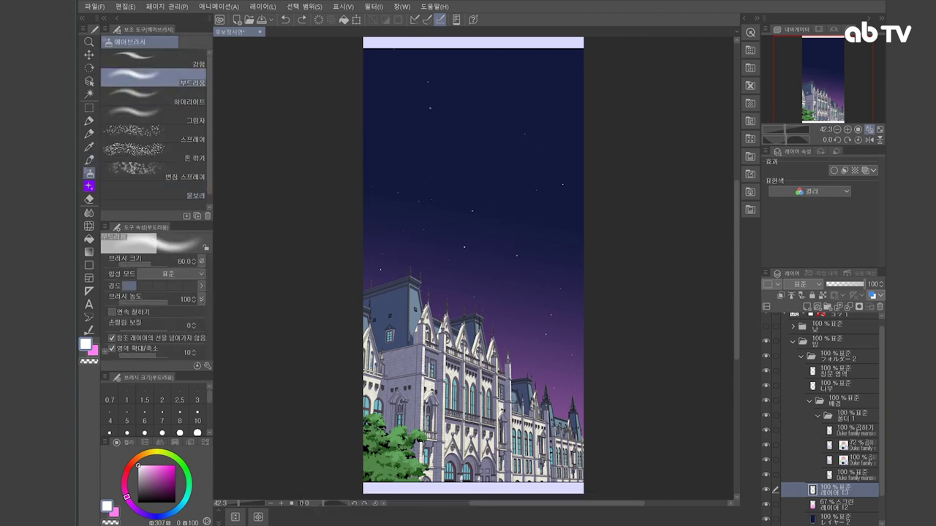
key("]")
key("]")
key("]")
key("]")
key("]")
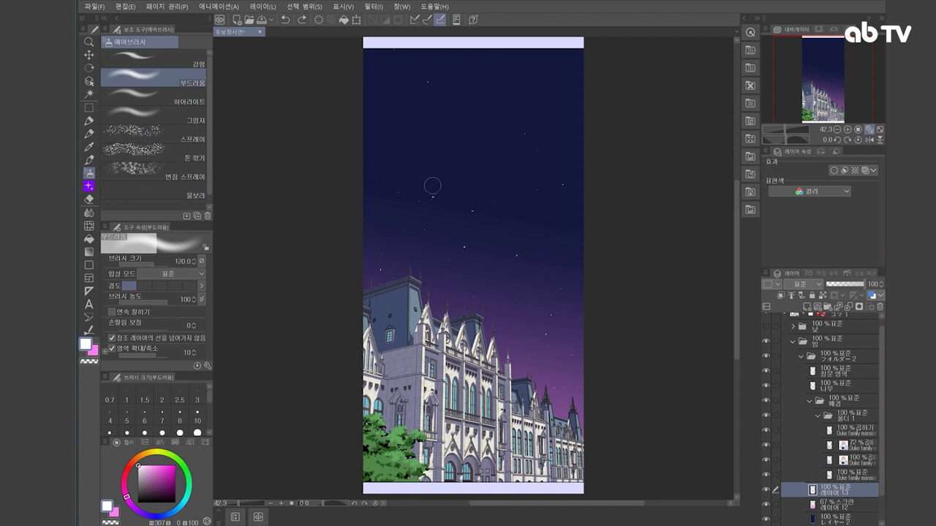
key("c")
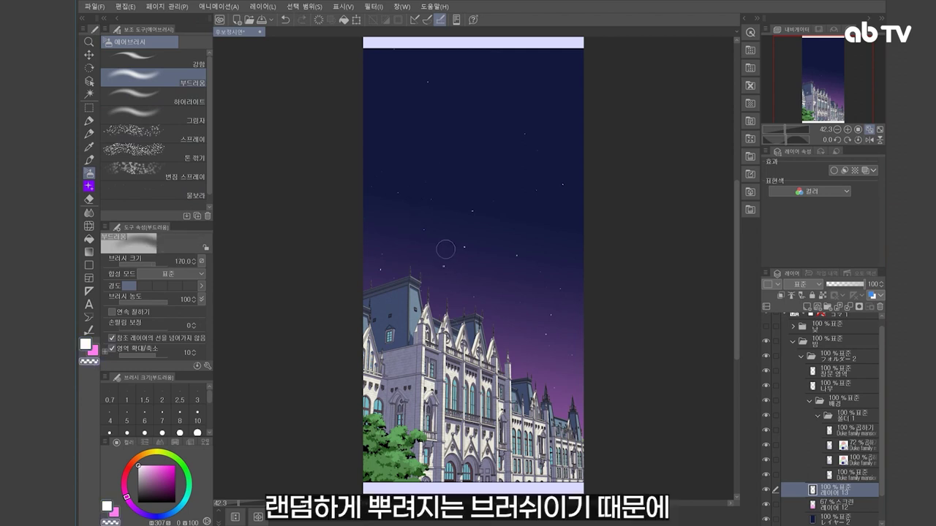
Select badly placed stars above the rooftops and near the sky's right edge, and move them to better positions
key("m")
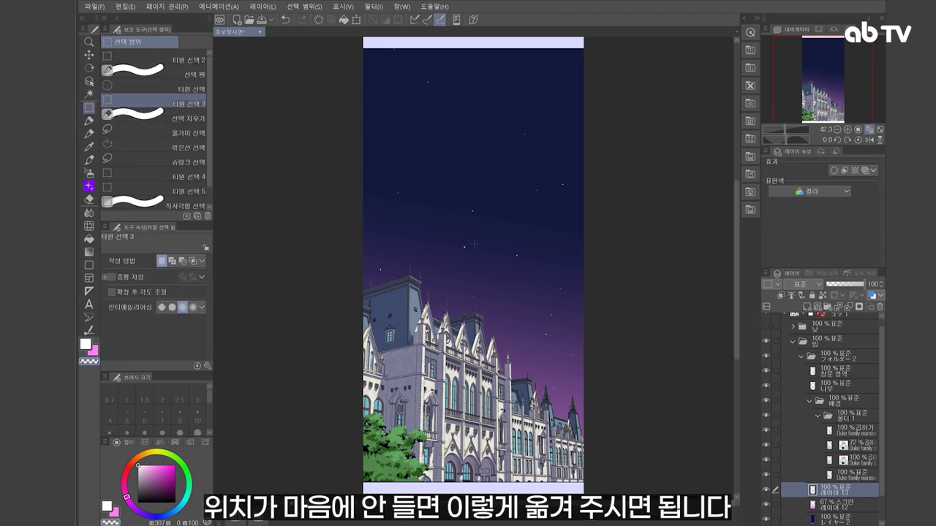
mouse_move(460, 238)
left_mouse_down()
mouse_move(481, 268)
mouse_move(479, 297)
mouse_move(470, 286)
mouse_move(480, 283)
mouse_move(409, 209)
mouse_move(413, 229)
mouse_move(397, 221)
left_mouse_up()
key("ctrl+d")
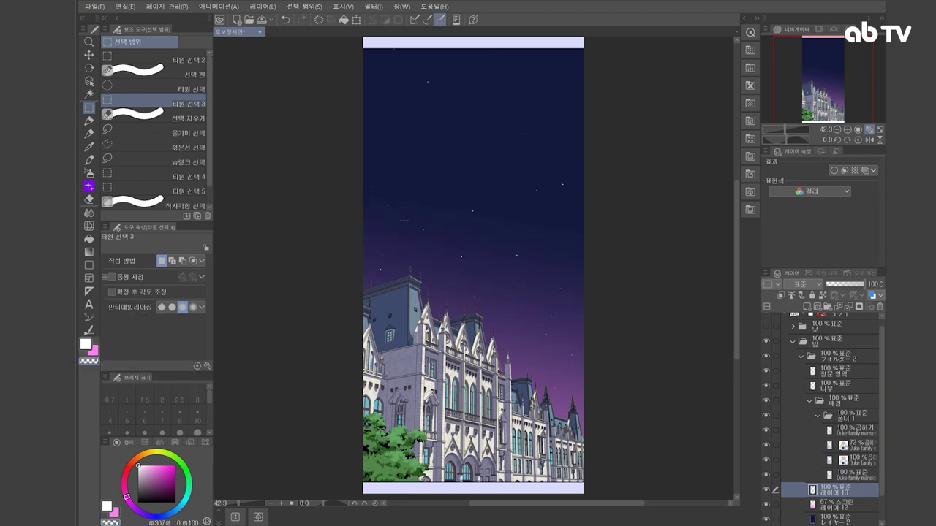
left_click_drag(560, 171, 578, 199)
left_click_drag(573, 197, 570, 190)
key("ctrl+d")
Duplicate the star layer and apply a Gaussian blur to the lower one
key("ctrl+v")
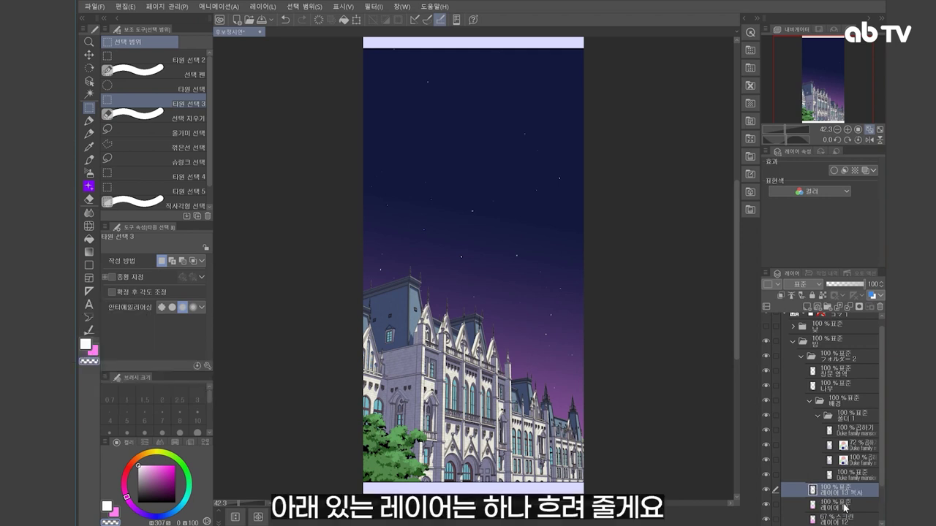
left_click(840, 504)
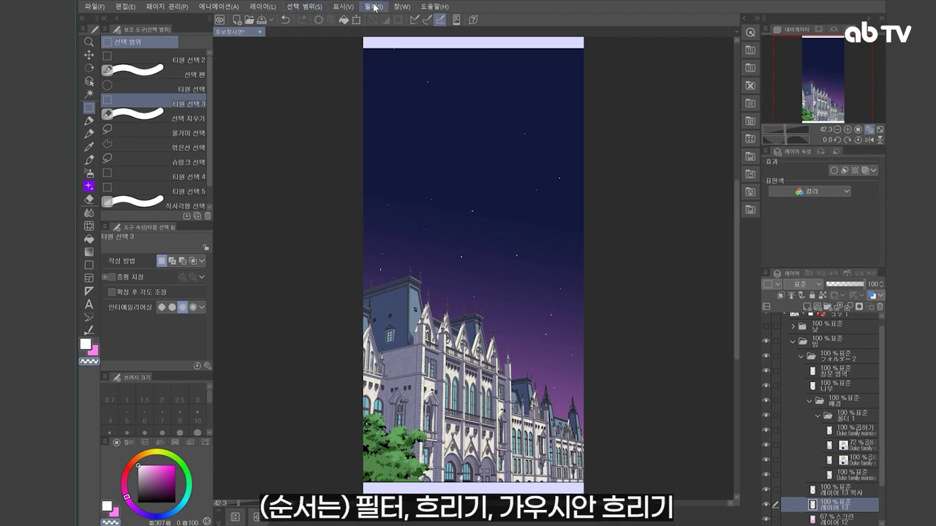
left_click(373, 7)
mouse_move(392, 72)
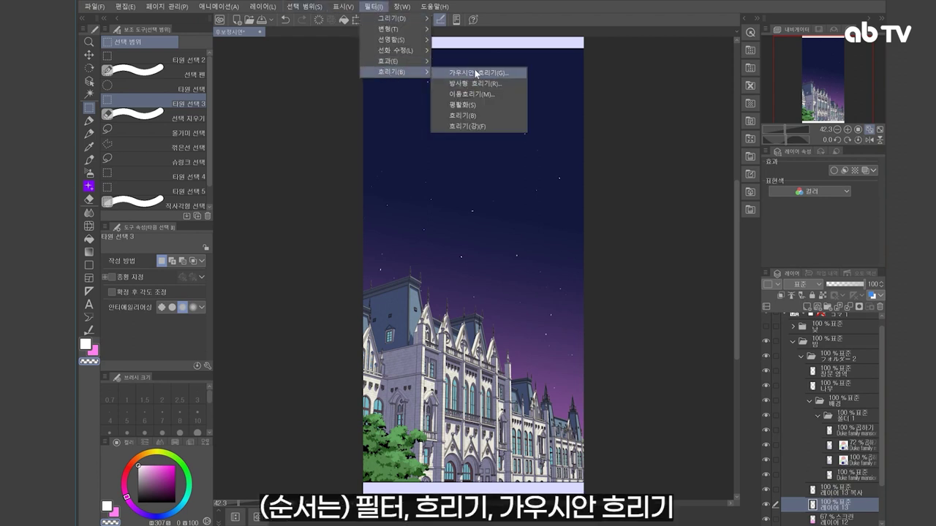
left_click(477, 73)
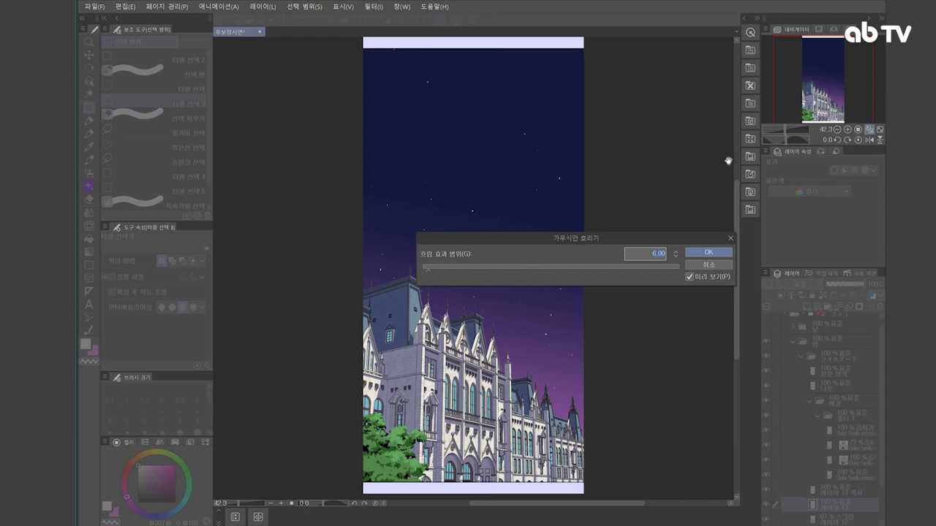
left_click(708, 253)
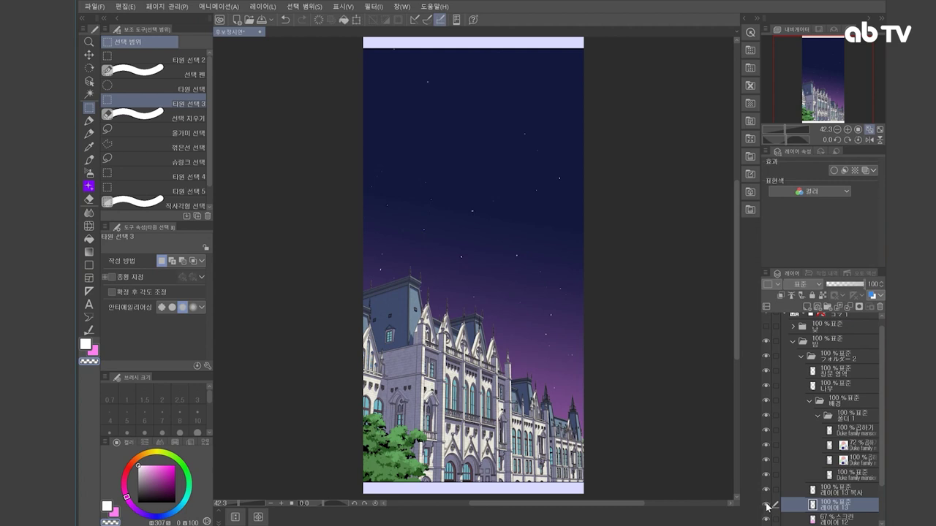
Add a new layer above the stars and draw a filled white circle for the moon in the upper sky
left_click(825, 492)
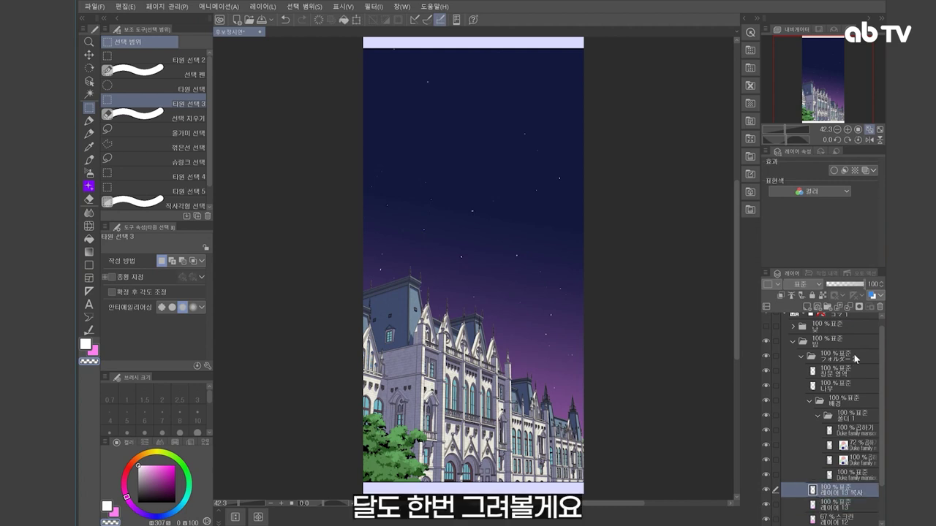
left_click(807, 307)
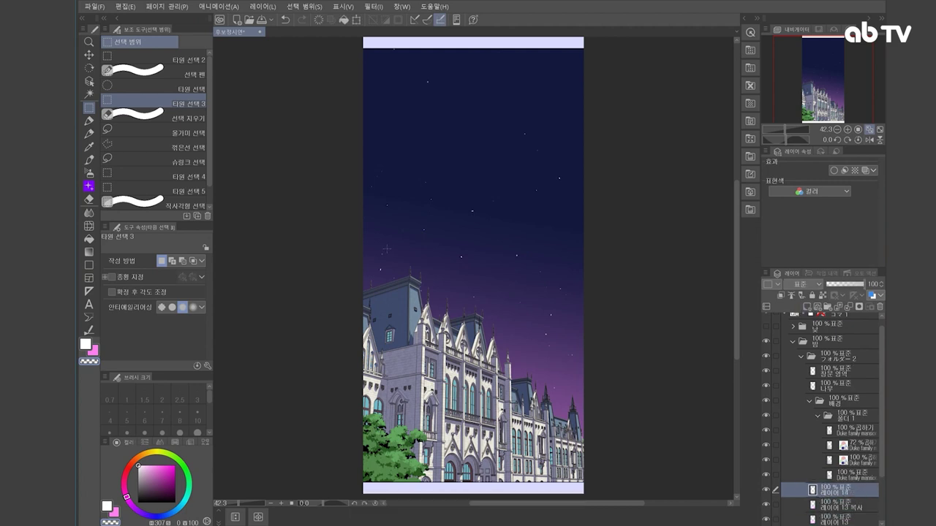
left_click(88, 265)
left_click(163, 177)
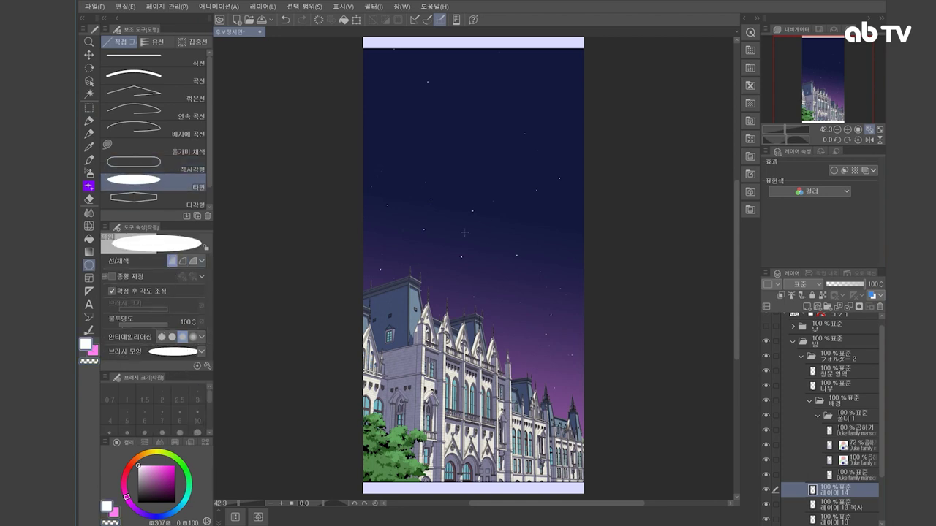
left_click_drag(497, 122, 525, 150)
left_click(527, 160)
Cut a crescent out of the white moon circle by drawing an overlapping ellipse in transparent color
left_click(93, 362)
left_click_drag(490, 116, 516, 143)
left_click(519, 164)
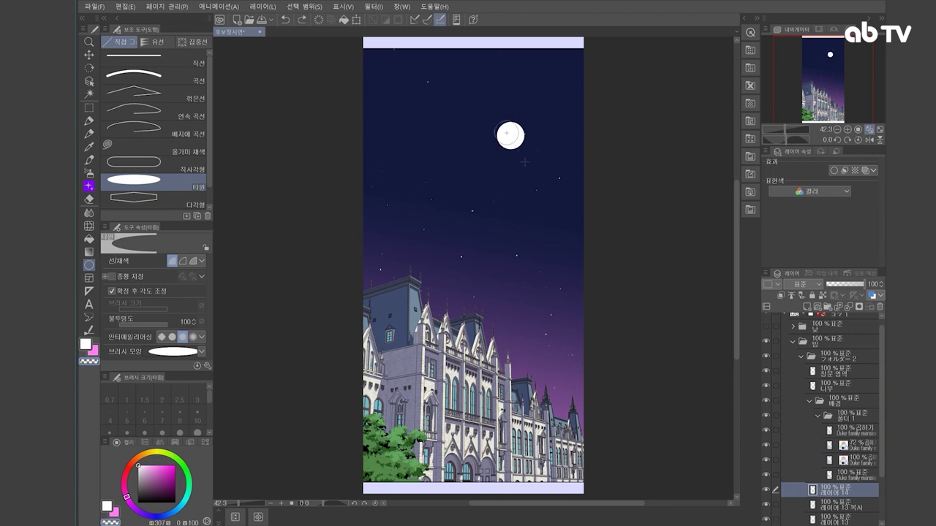
left_click(524, 162)
Transform the crescent moon and move it slightly toward the sky's right edge
key("ctrl+t")
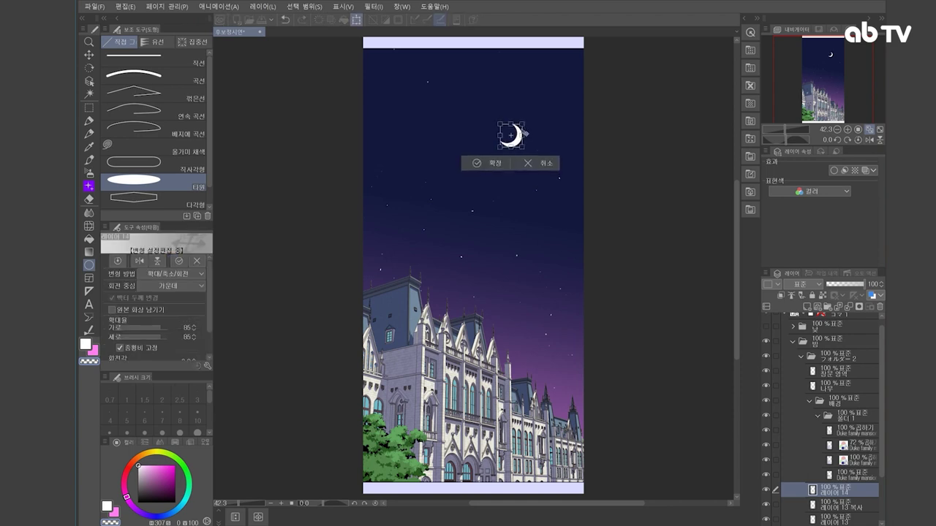
left_click_drag(518, 145, 533, 138)
left_click(510, 168)
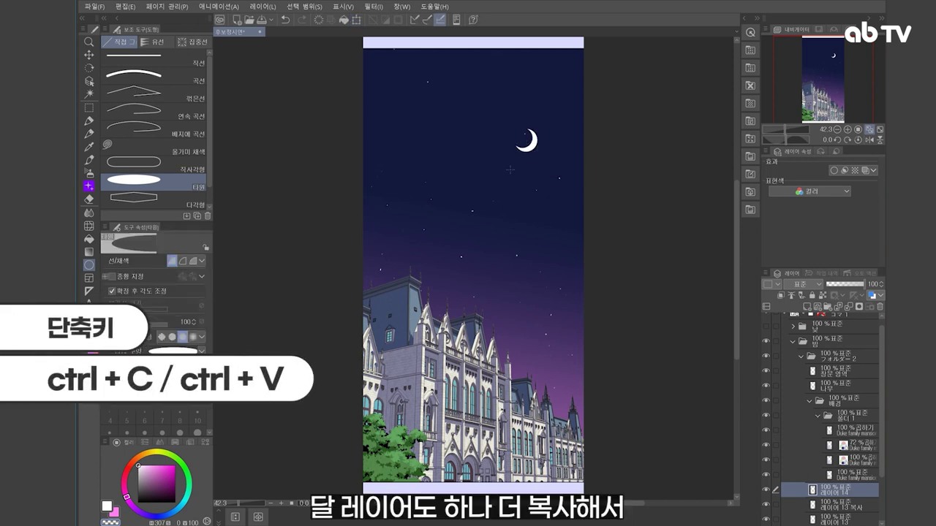
Duplicate the crescent moon layer and select the lower of the two layers
key("ctrl+c")
key("ctrl+v")
left_click(848, 504)
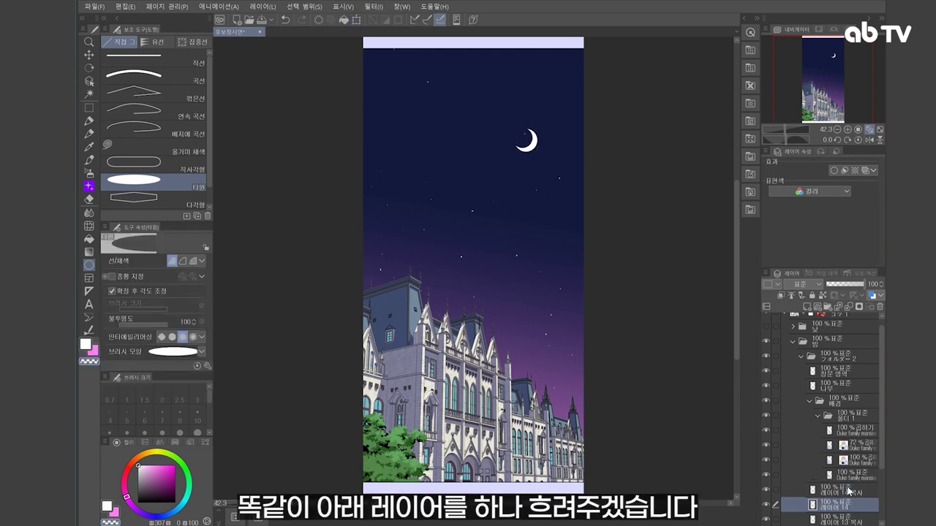
Apply a Gaussian blur to the lower moon layer and duplicate the blurred layer
left_click(373, 7)
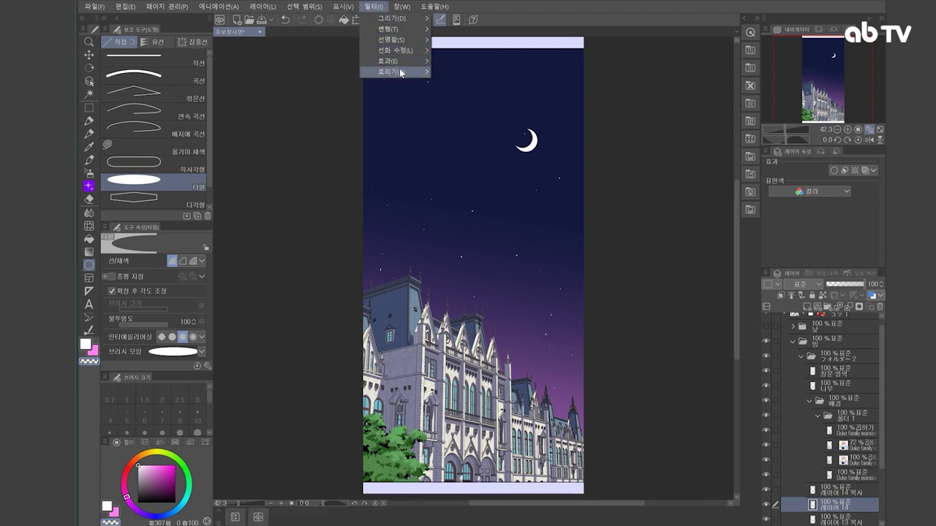
mouse_move(407, 73)
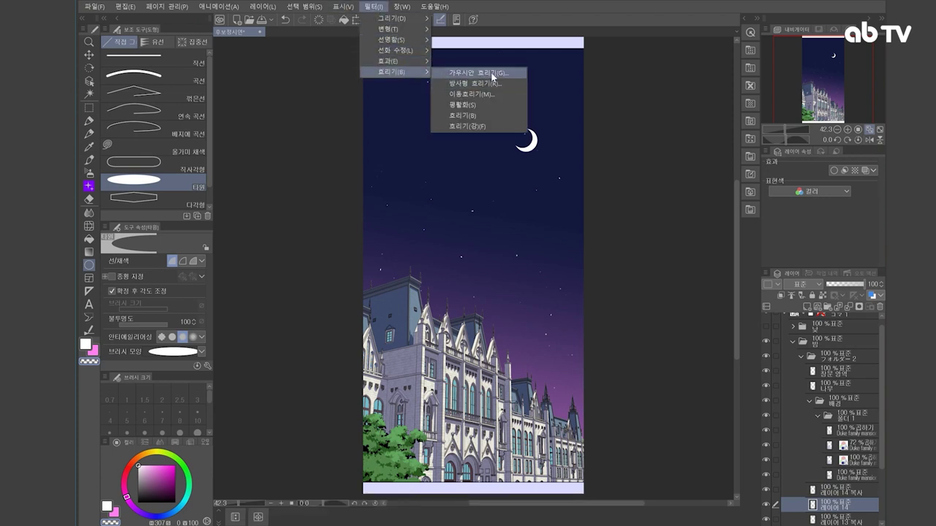
left_click(492, 74)
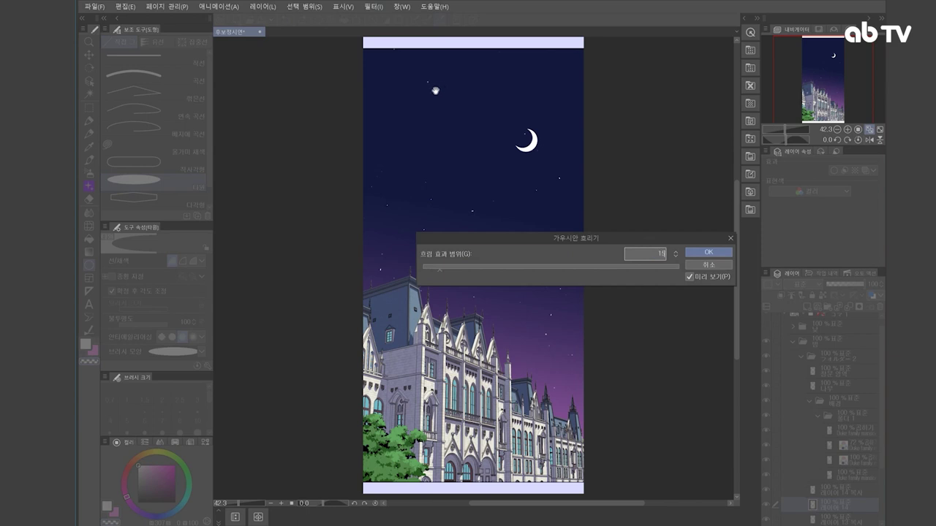
left_click(715, 252)
key("ctrl+c")
key("ctrl+v")
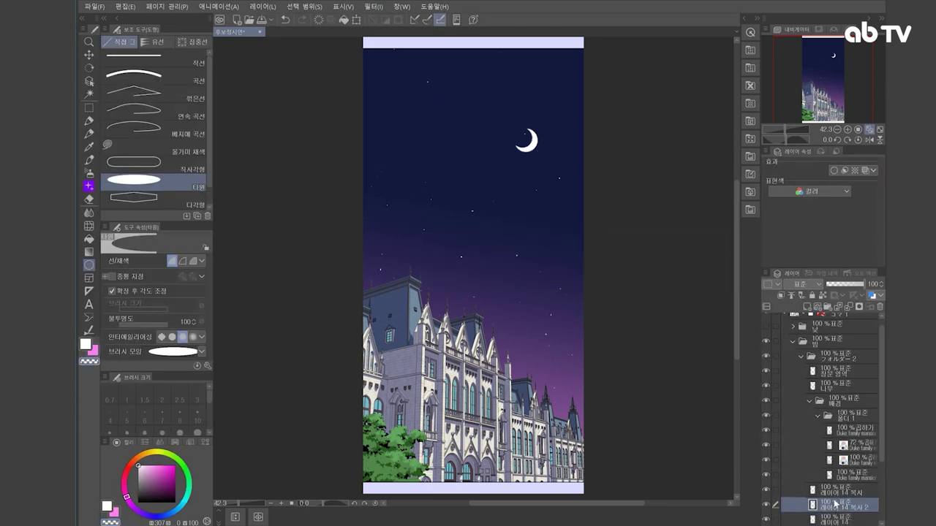
Add a new layer above the moon layers and choose the dark blue #20428C as the drawing color
left_click(836, 491)
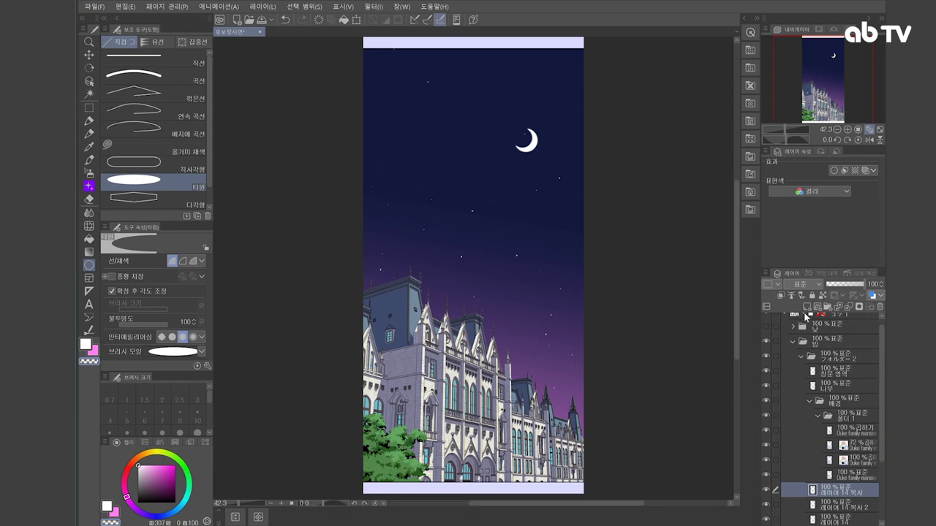
left_click(802, 307)
left_click(167, 515)
left_click(165, 483)
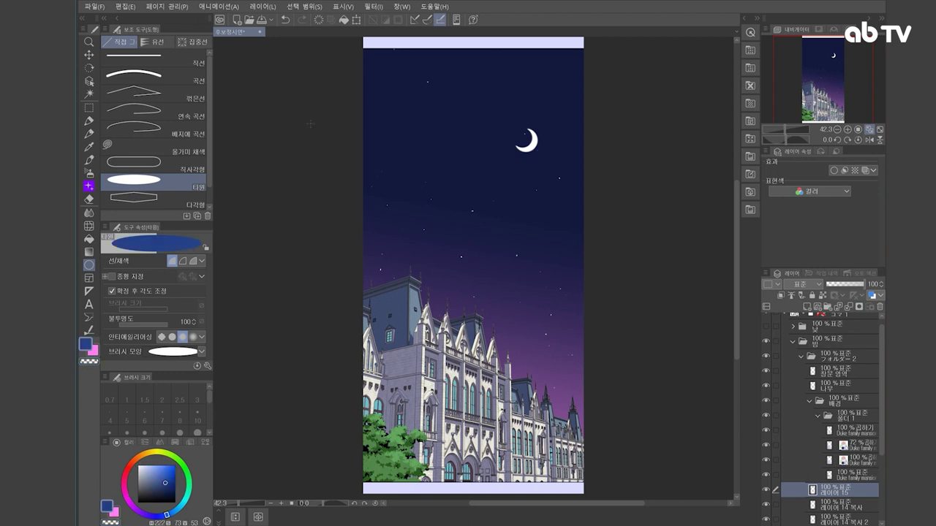
Choose the 雲 単色 III cloud brush from the 자연물 group of decoration brushes
key("b")
key("b")
key("b")
left_click(115, 82)
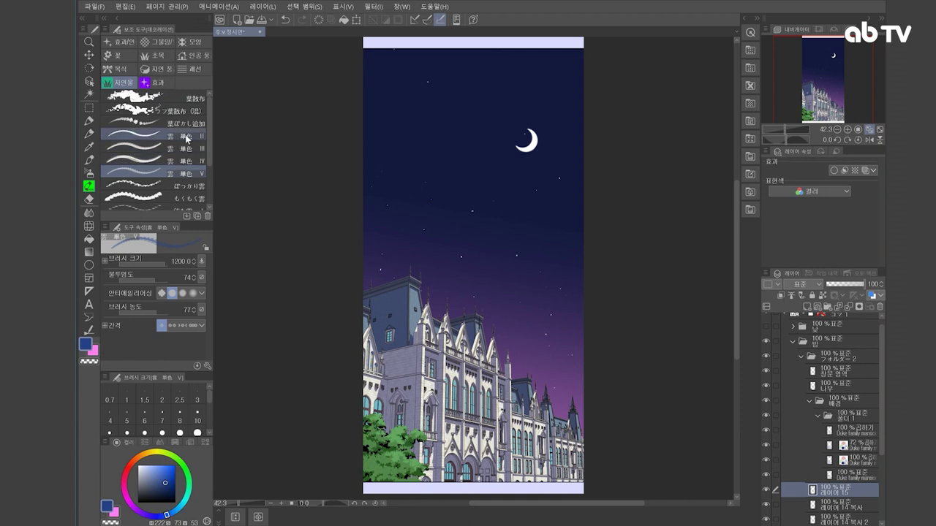
scroll(189, 174, "down", 3)
scroll(189, 168, "up", 1)
left_click(185, 110)
left_click(182, 134)
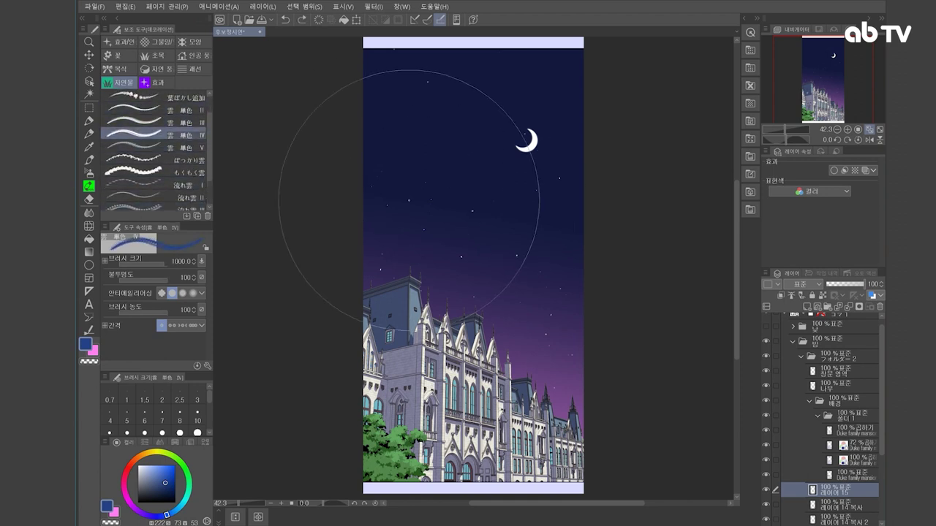
left_click(199, 123)
Stamp a dark blue cloud behind and above the moon with the cloud brush at size 1200
left_click(428, 239)
key("ctrl+z")
key("]")
left_click(554, 120)
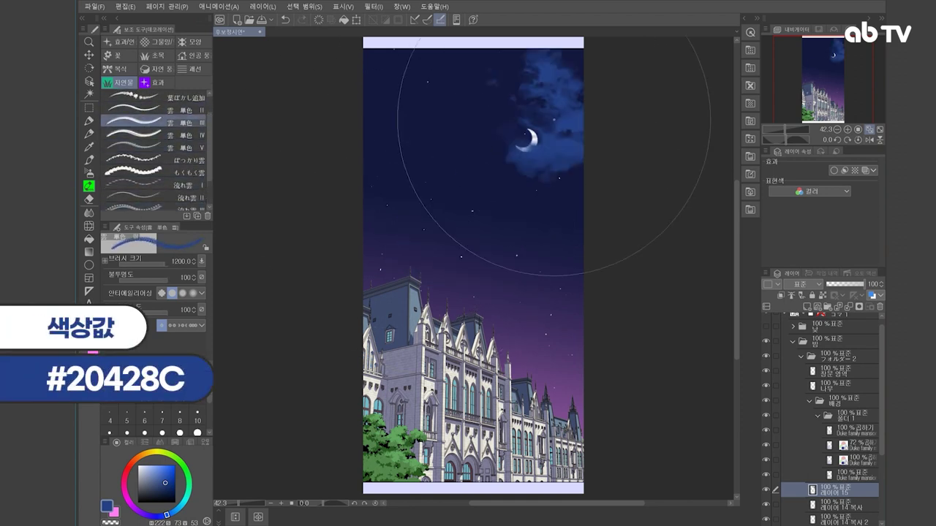
Stamp clouds across the middle of the sky above the rooftops, undoing and repeating until the shape fits
left_click(432, 218)
key("ctrl+z")
left_click(407, 247)
key("ctrl+z")
left_click(407, 247)
key("ctrl+z")
left_click(421, 242)
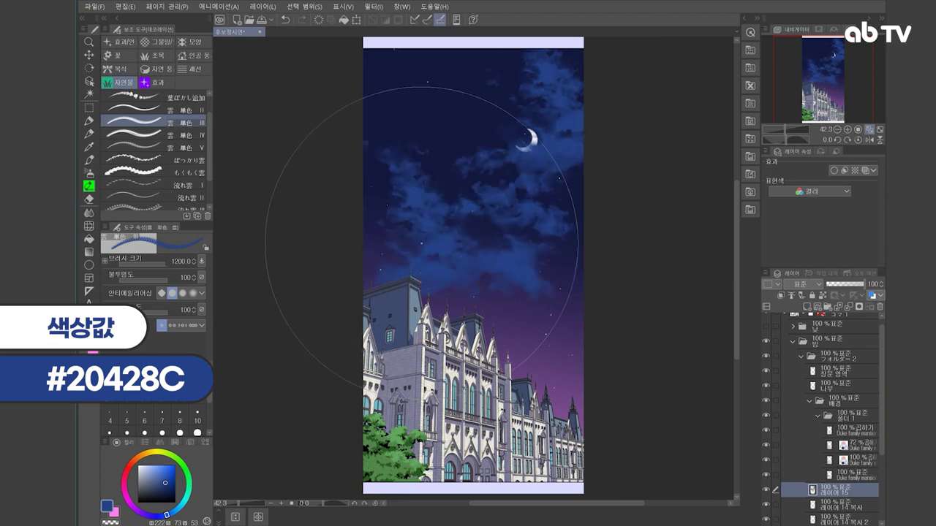
key("ctrl+z")
left_click(413, 244)
key("ctrl+z")
left_click(408, 259)
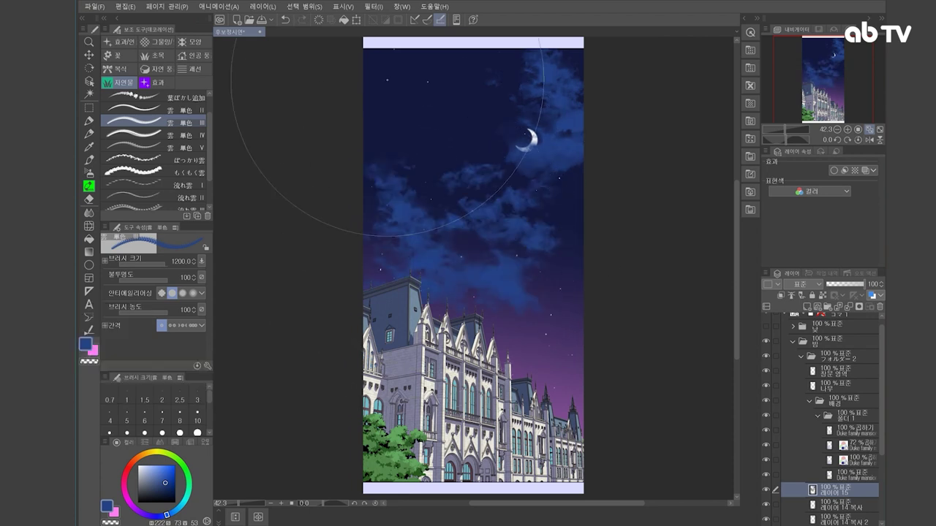
Reduce the cloud brush to size 700 and stamp a smaller cloud along the sky's upper edge
key("[")
key("[")
key("[")
left_click(489, 60)
key("ctrl+z")
left_click(476, 62)
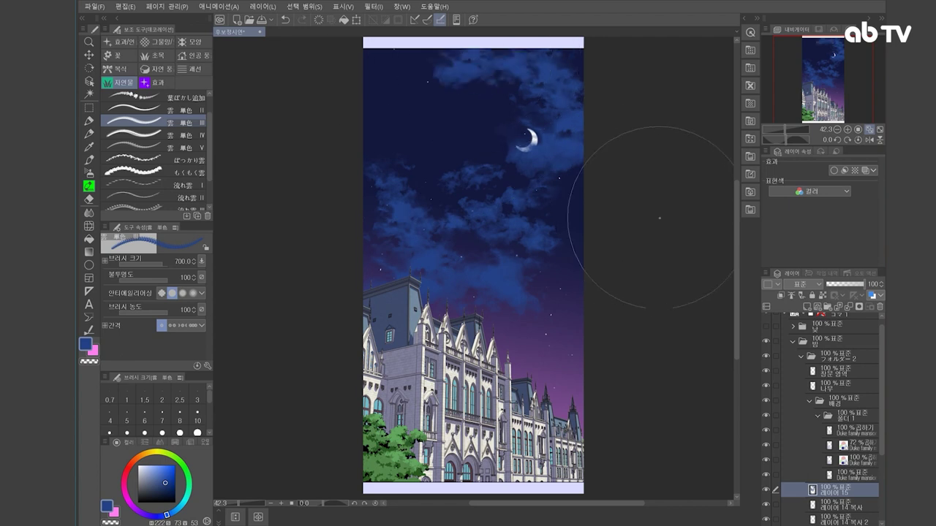
Erase unneeded cloud parts softly using the 부드러움 airbrush with transparent color at sizes 500 to 800
key("b")
key("b")
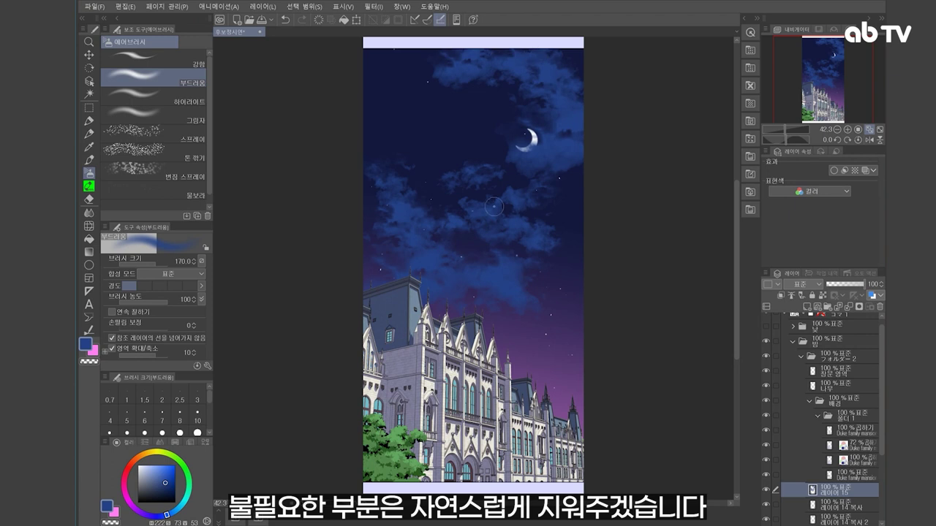
key("c")
key("]")
key("]")
key("]")
key("]")
key("]")
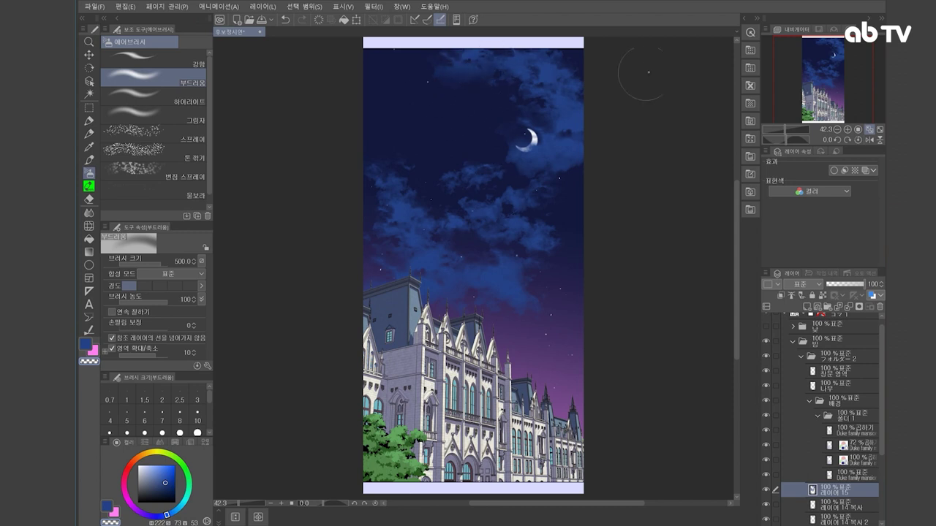
key("bracketright")
key("bracketright")
key("bracketright")
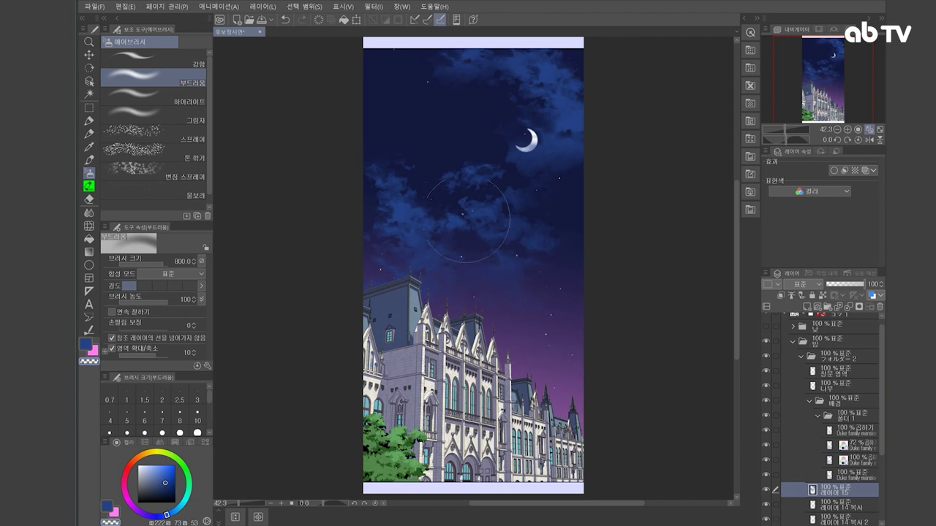
Set a duplicate of the cloud layer to 더하기(발광) and softly erase parts of its glow with transparent color
key("ctrl+c")
key("ctrl+v")
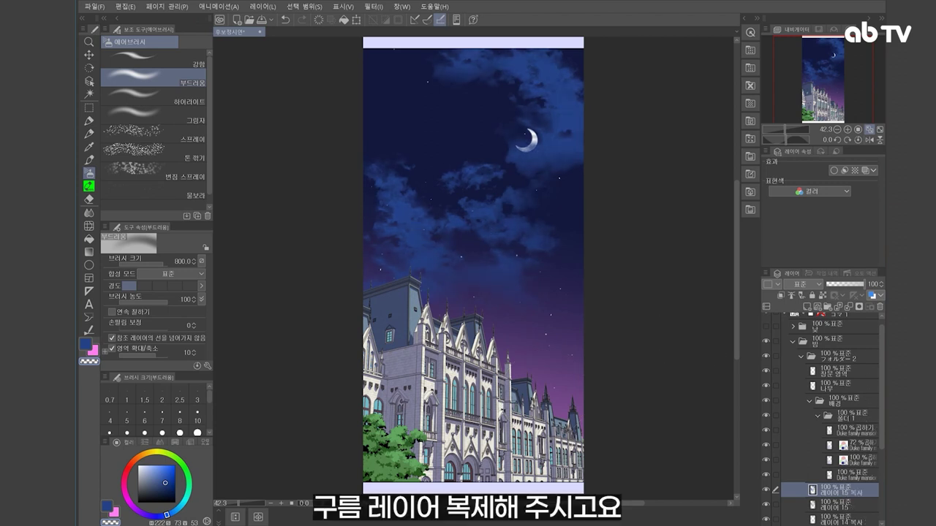
left_click(815, 286)
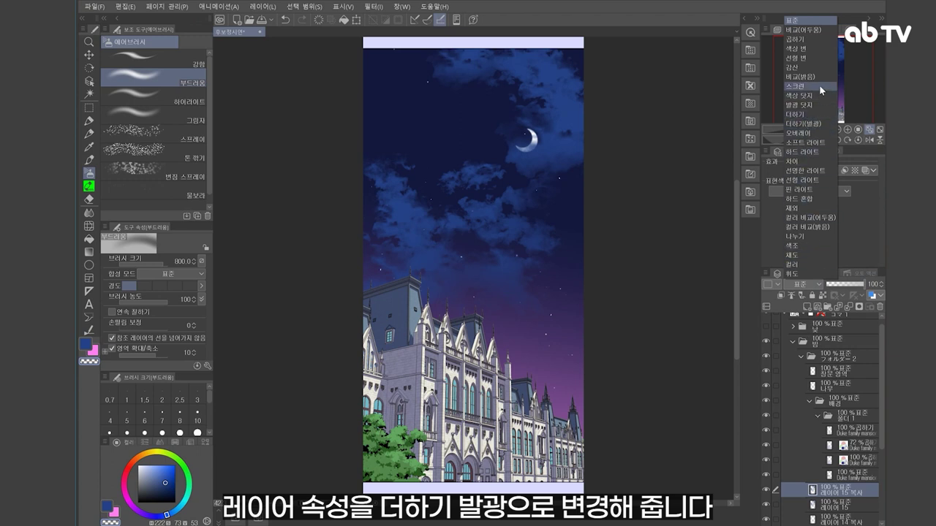
left_click(815, 123)
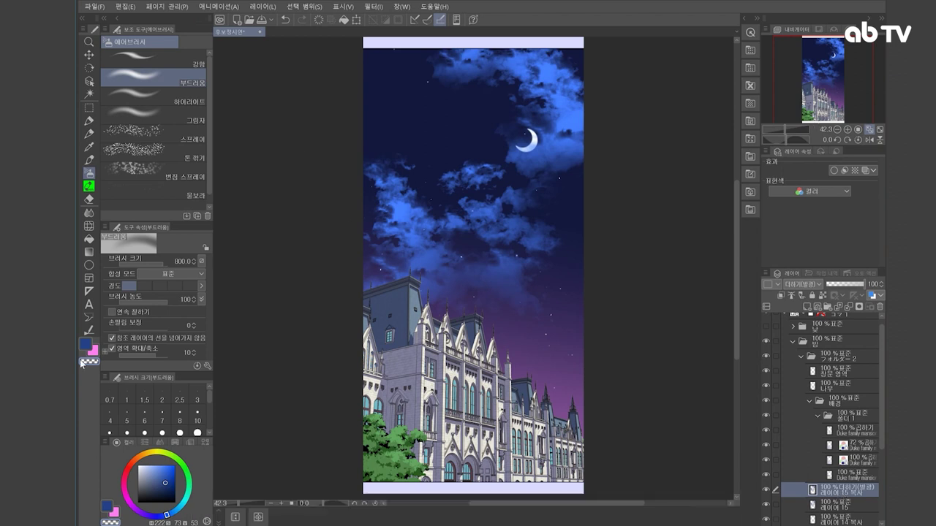
mouse_move(422, 318)
left_mouse_down()
mouse_move(490, 248)
mouse_move(504, 197)
mouse_move(530, 80)
mouse_move(483, 42)
left_mouse_up()
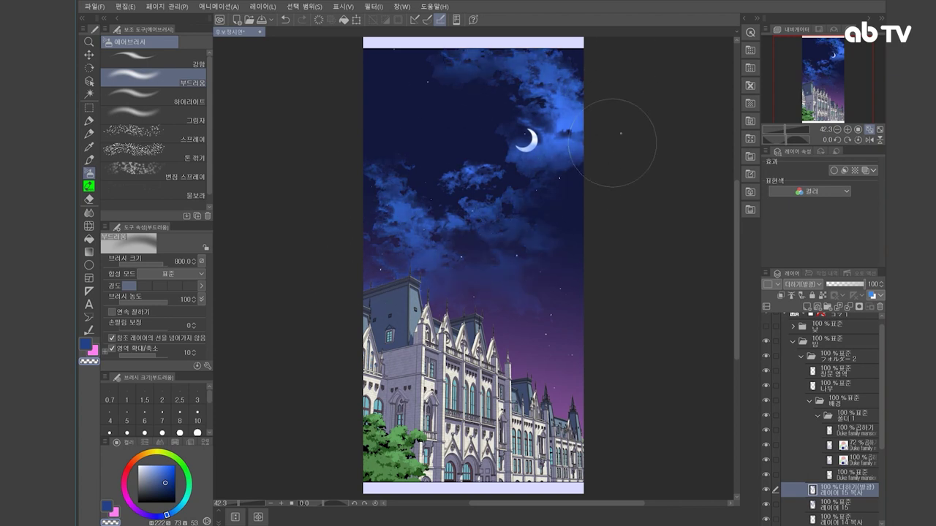
Pick a light blue and add a new layer above the clouds with the 스크린 blending mode
left_click(160, 470)
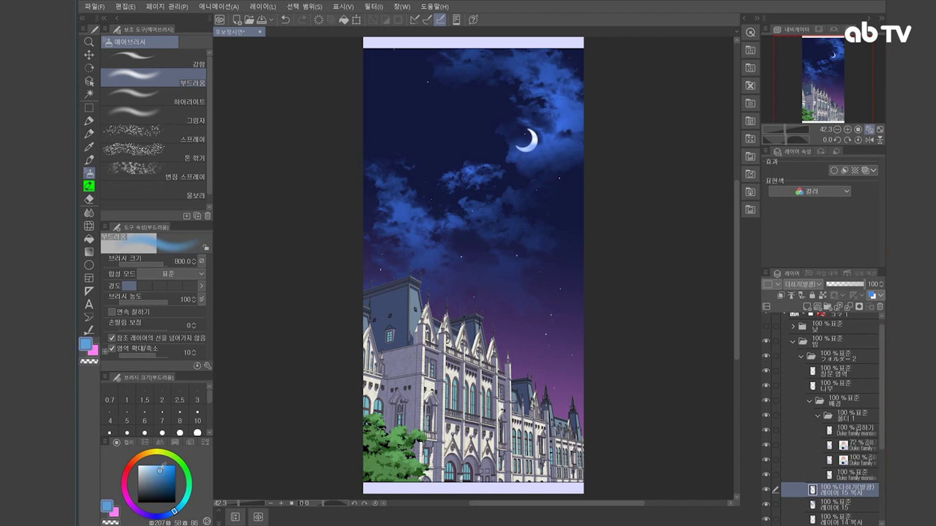
left_click(807, 307)
left_click(813, 284)
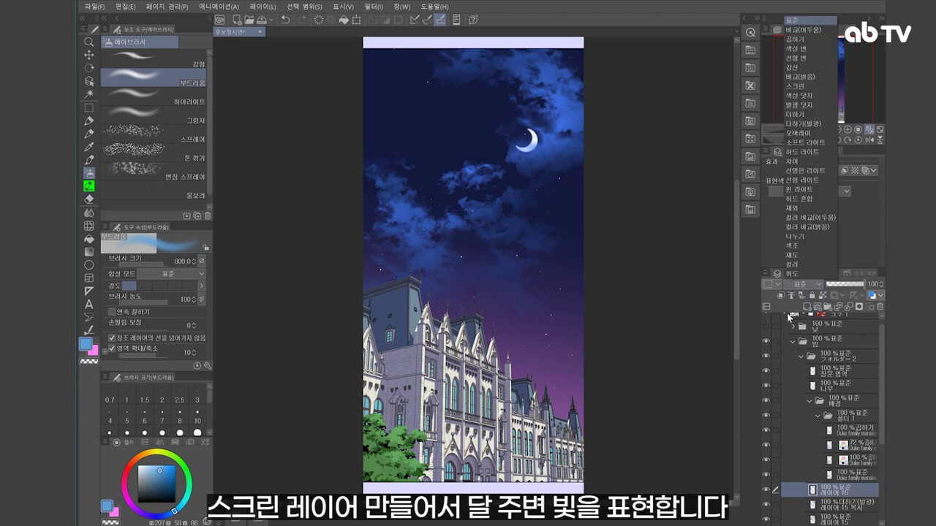
left_click(811, 94)
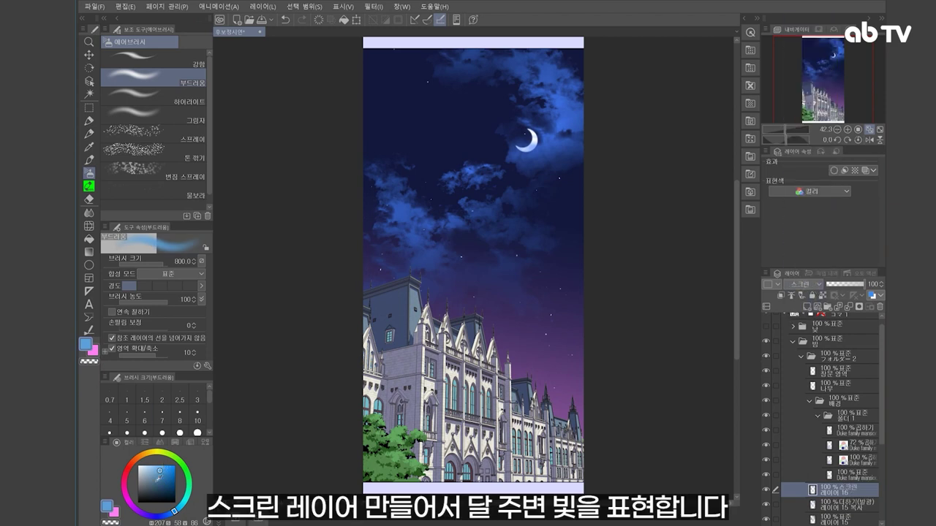
Paint light around the moon with a smaller soft airbrush in bright blue (H 208, S 65, V 100)
left_click(180, 503)
left_click(162, 466)
left_click(175, 511)
left_click(164, 464)
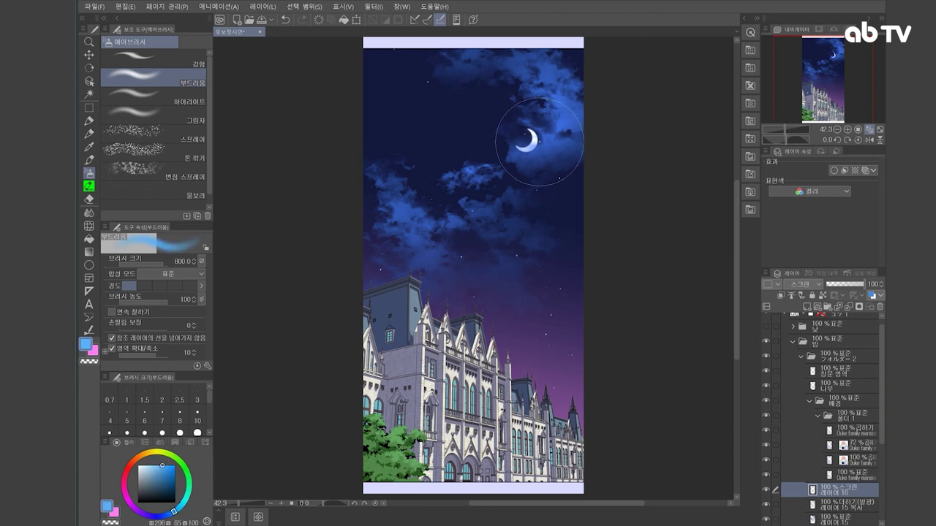
key("[")
key("[")
key("[")
key("[")
key("[")
key("[")
mouse_move(536, 148)
left_mouse_down()
mouse_move(518, 158)
mouse_move(542, 150)
left_mouse_up()
Paint deeper blue light onto the clouds above the moon with the soft airbrush at size 300
left_click(166, 514)
key("]")
key("ctrl+z")
left_click_drag(551, 106, 567, 88)
left_click(168, 465)
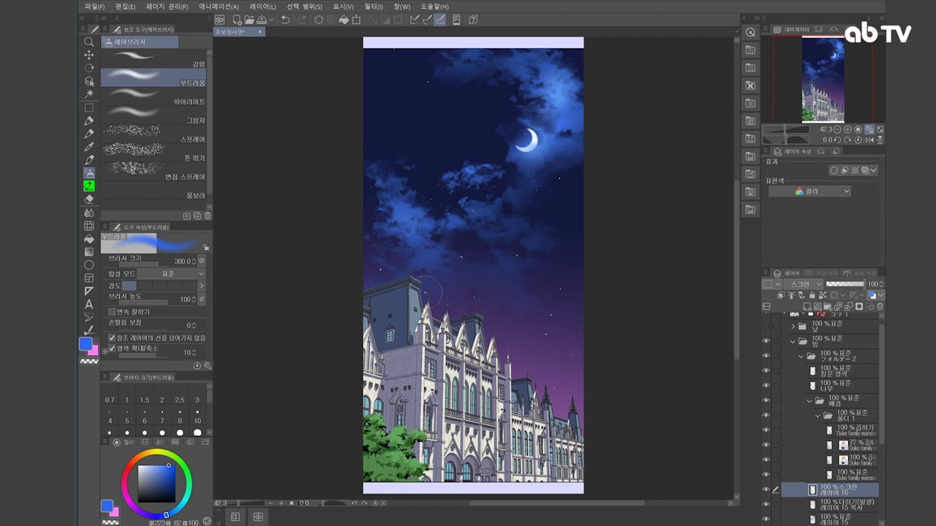
Collapse the 배경 folder and toggle the building layers' visibility to check their contents, hiding the 창문 영역 layer
left_click(809, 400)
left_click(801, 356)
left_click(767, 362)
left_click(766, 362)
left_click(801, 364)
left_click(825, 409)
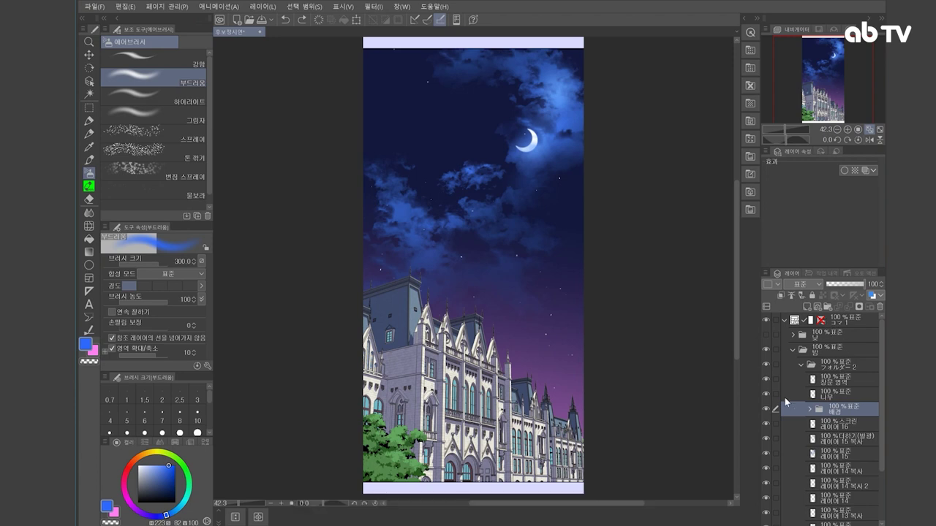
left_click(766, 405)
left_click(767, 406)
Create a new folder inside フォルダー 2 and move 창문 영역, 나무 and the 배경 folder into it
left_click(824, 381)
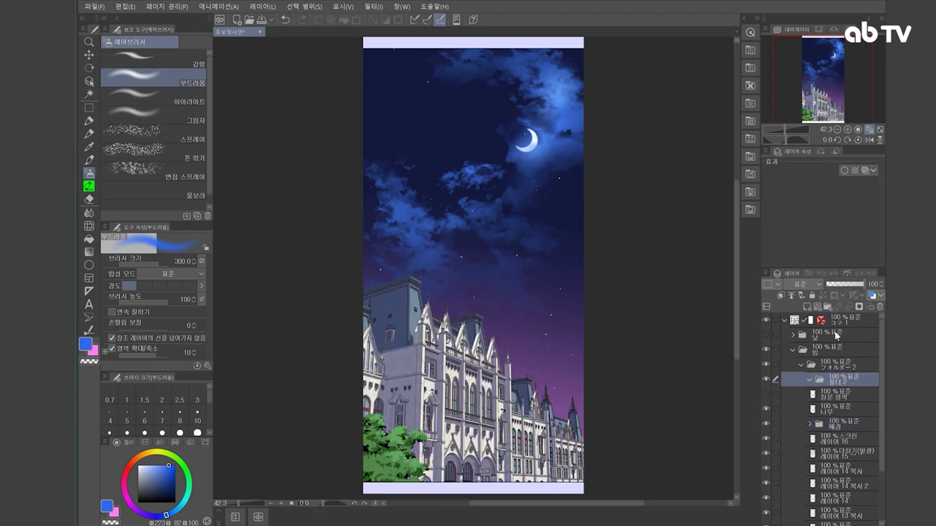
key("ctrl+g")
right_click(835, 422, "shift")
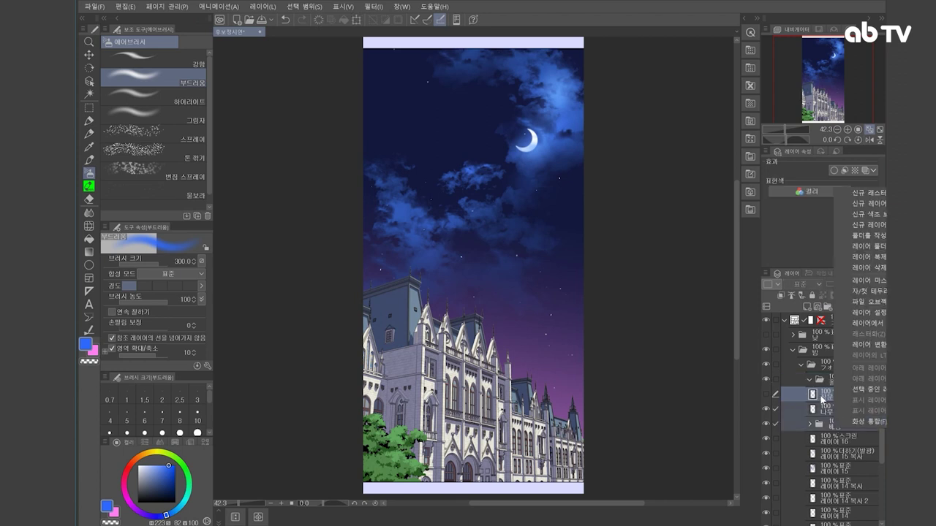
left_click(822, 396)
left_click_drag(827, 394, 825, 388)
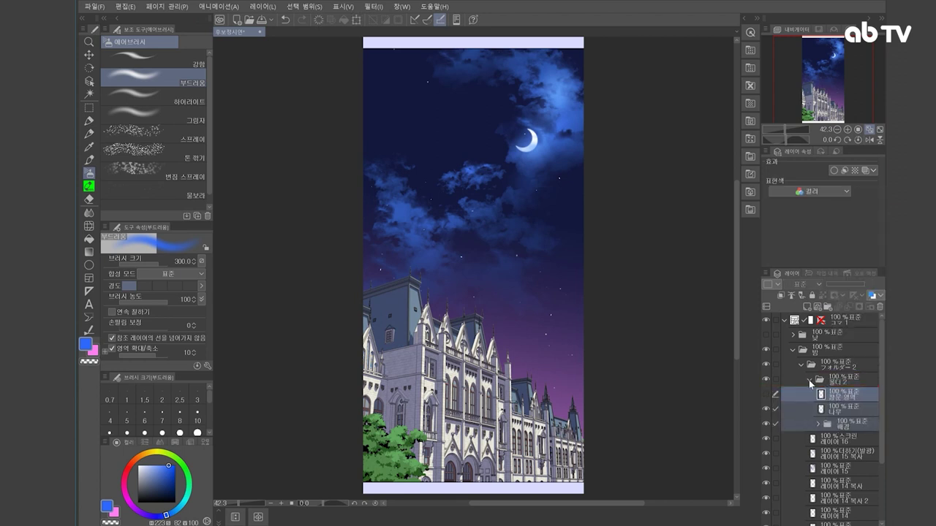
left_click(809, 380)
left_click(766, 380)
left_click(766, 379)
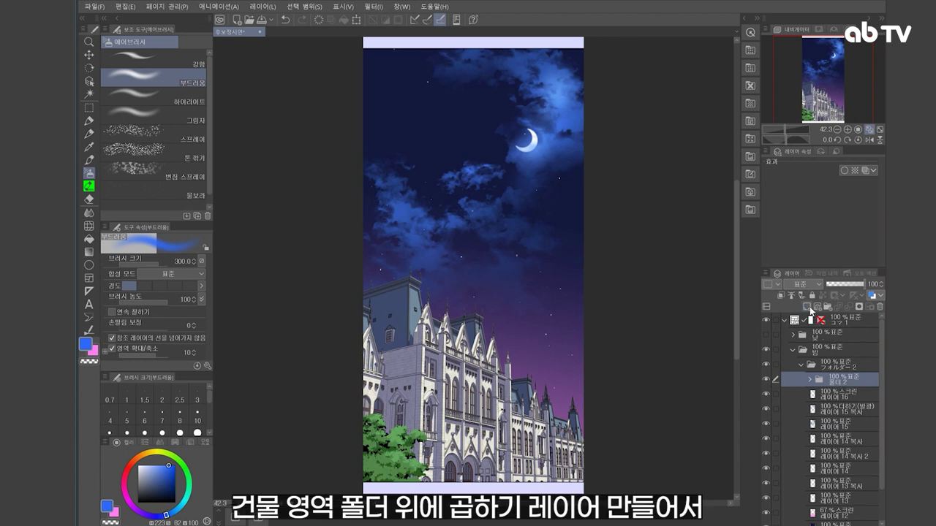
Add a new layer above 폴더 2, clip it to the folder, set it to Multiply (곱하기) and fill it with greyish blue (H 225, S 21, V 70)
left_click(810, 306)
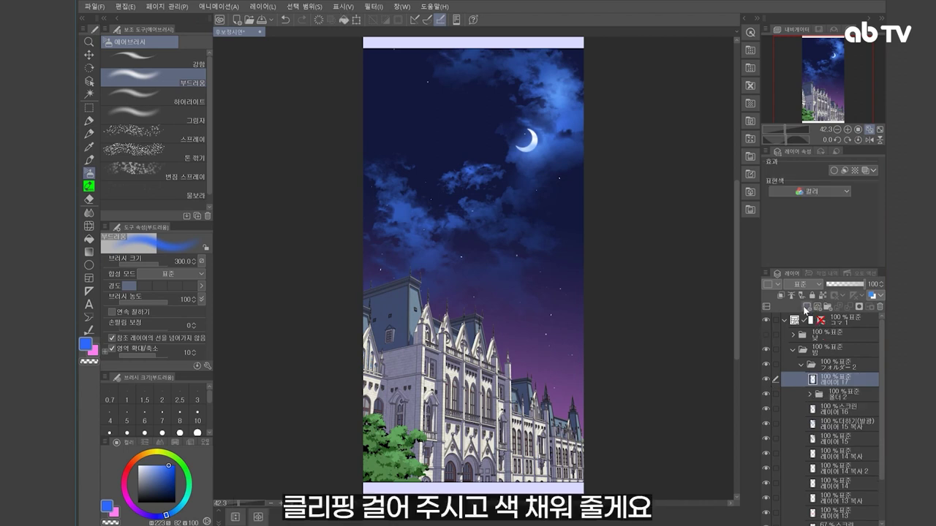
left_click(779, 295)
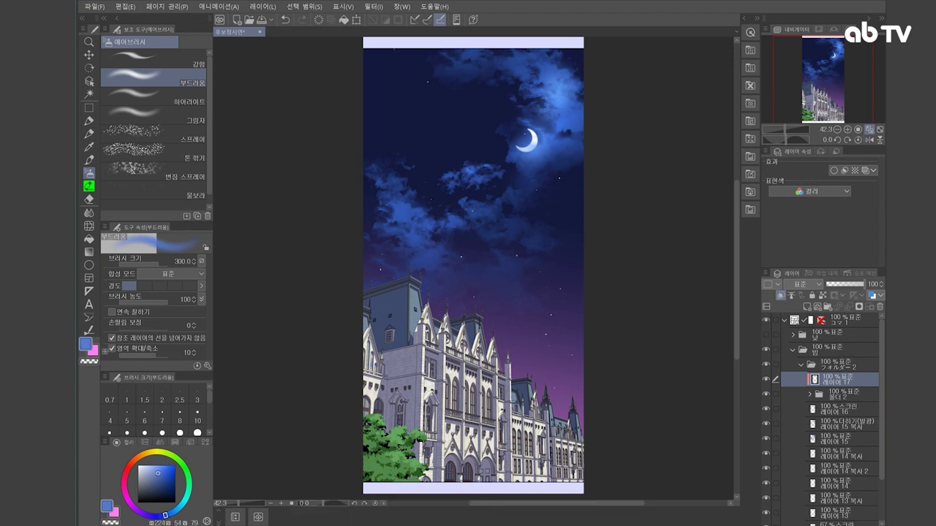
left_click(809, 284)
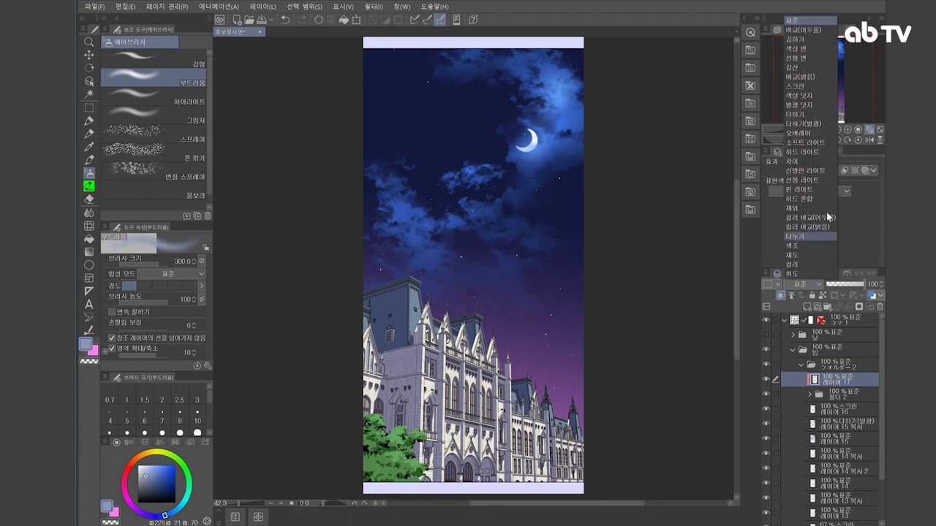
left_click(813, 39)
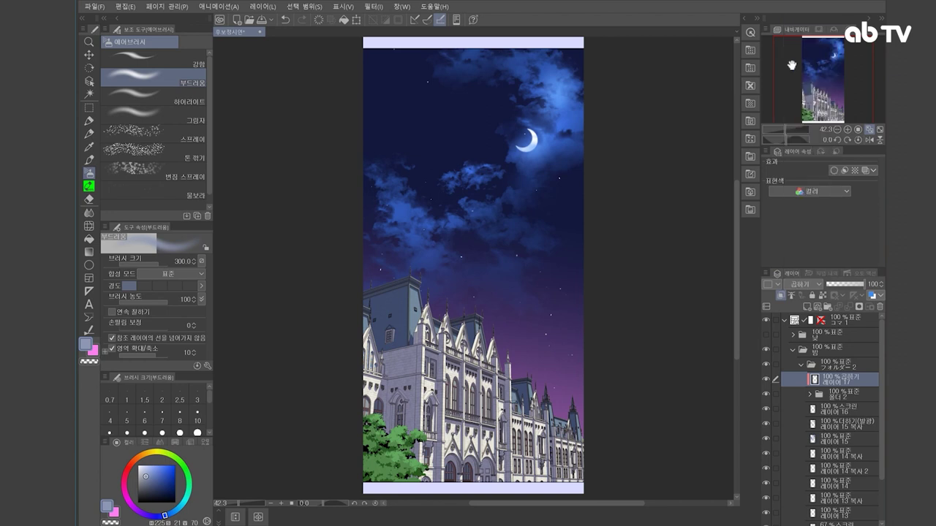
key("alt+Delete")
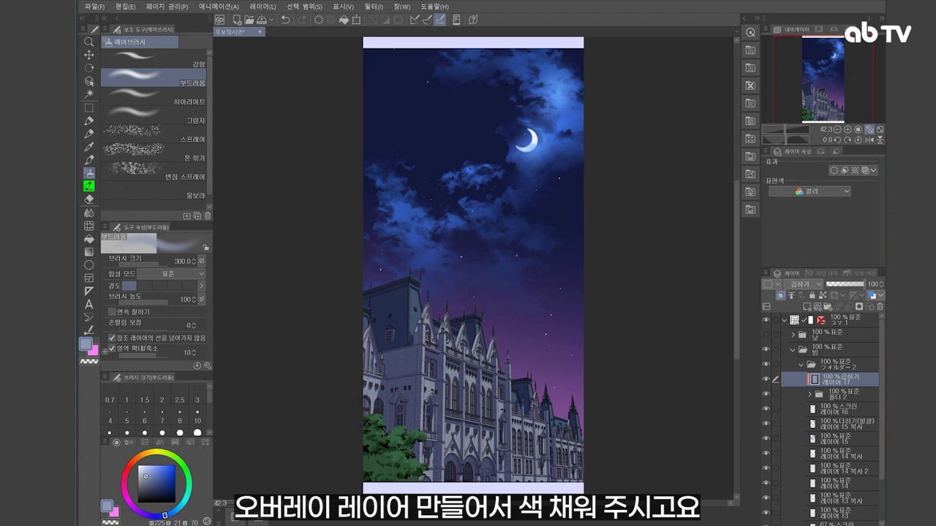
Add a clipped Overlay (오버레이) layer filled with blue #5F7CC0 and place it beneath the Multiply layer 레이어 17
left_click(158, 474)
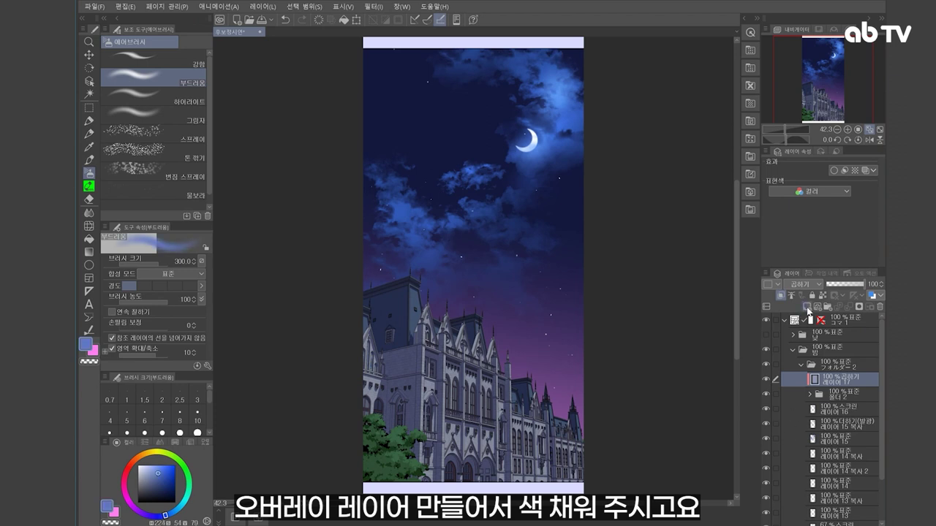
left_click(807, 307)
left_click(804, 284)
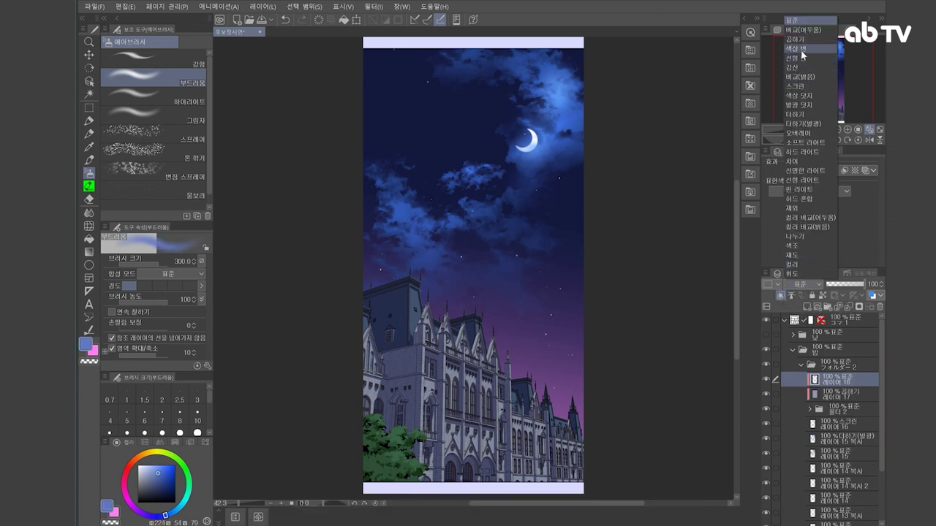
left_click(800, 133)
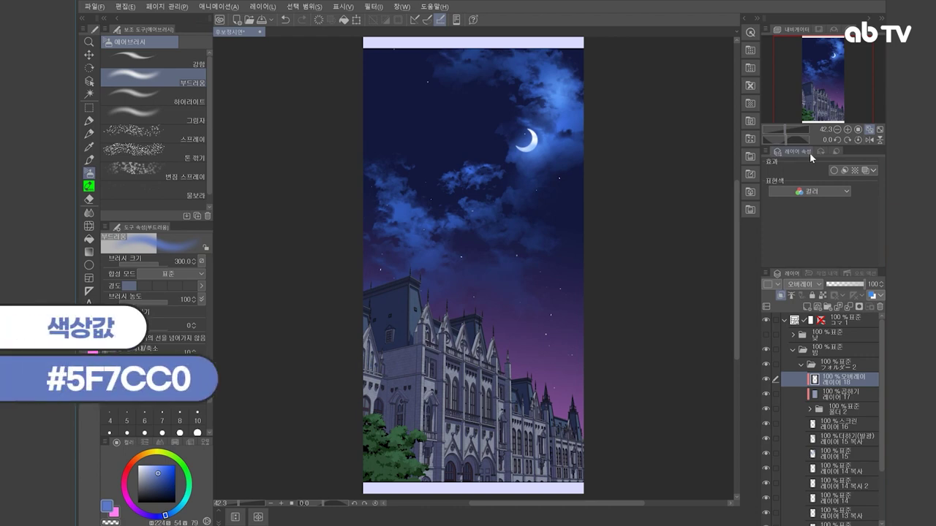
left_click_drag(835, 381, 840, 402)
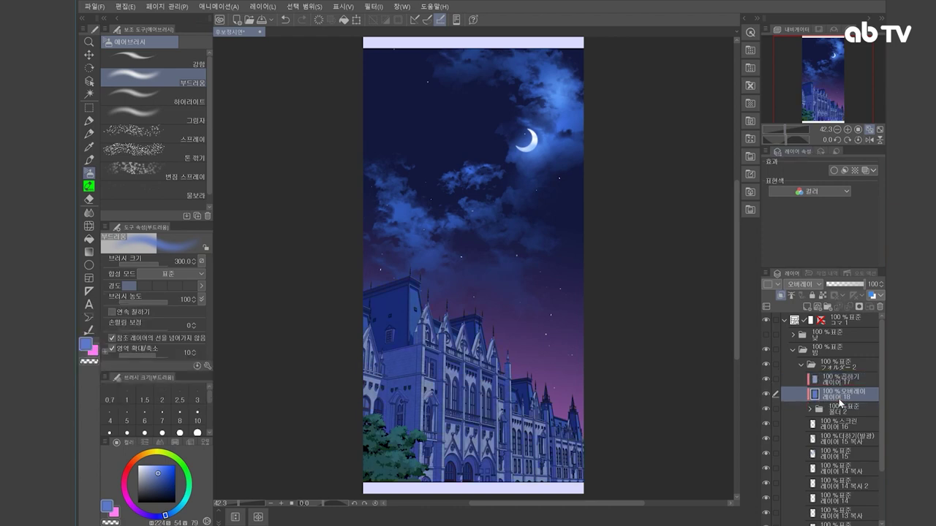
Add a clipped Multiply layer above 레이어 17 and darken the building from its upper left with a blue #2F52E2 to transparent gradient
left_click(838, 381)
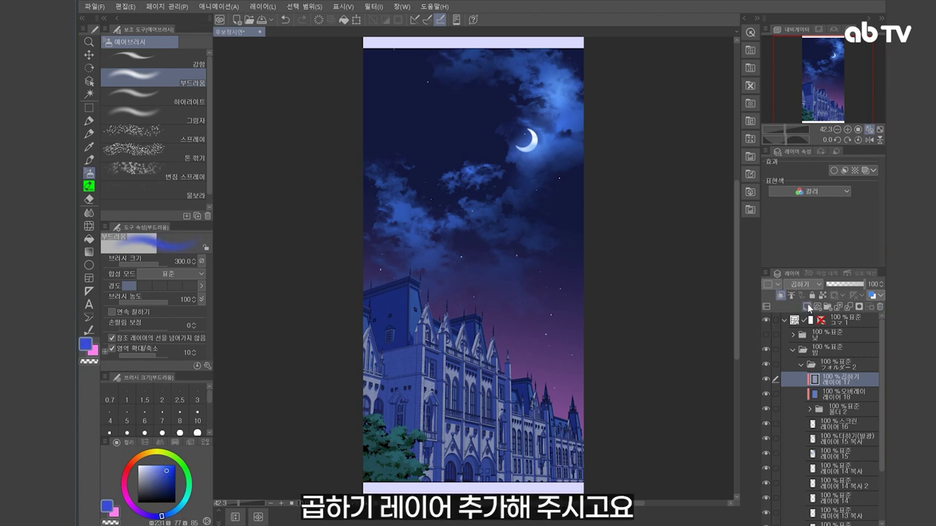
left_click(808, 308)
left_click(805, 284)
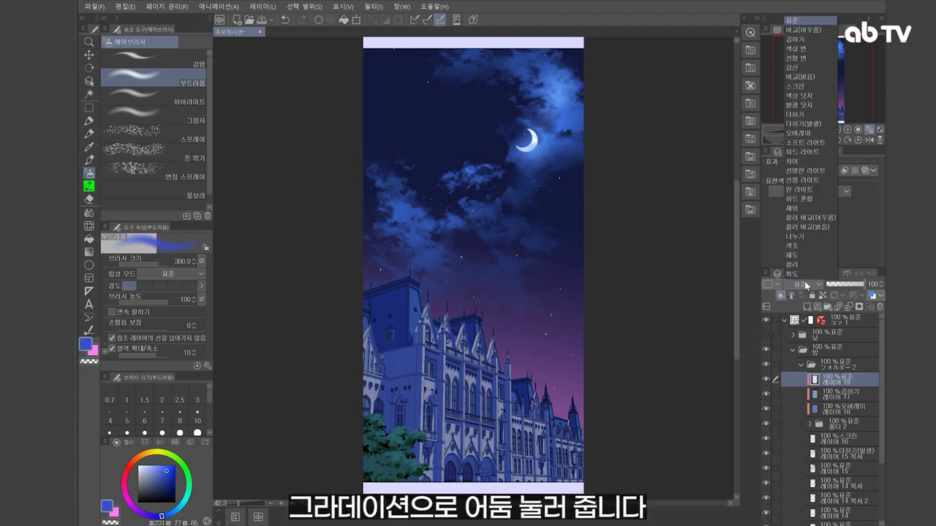
left_click(801, 39)
key("g")
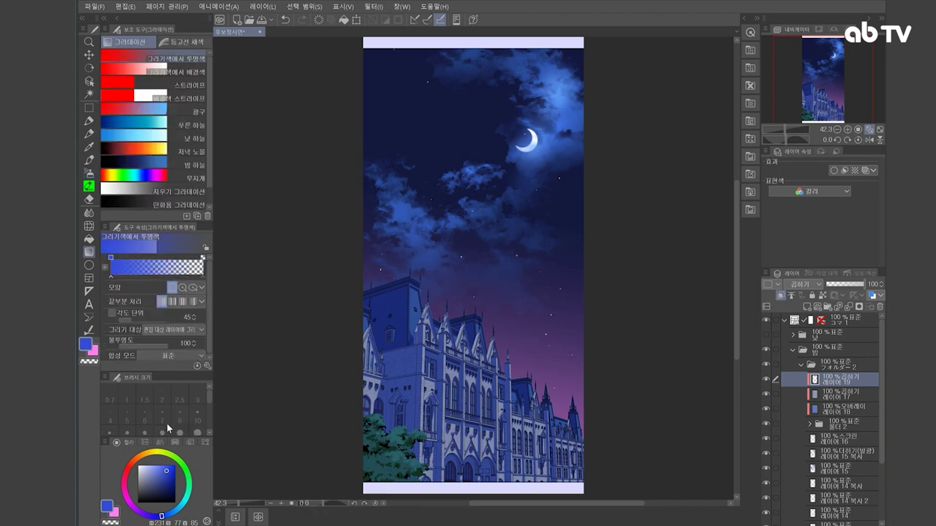
mouse_move(271, 460)
left_mouse_down()
mouse_move(418, 355)
mouse_move(402, 322)
mouse_move(282, 466)
left_mouse_up()
key("ctrl+z")
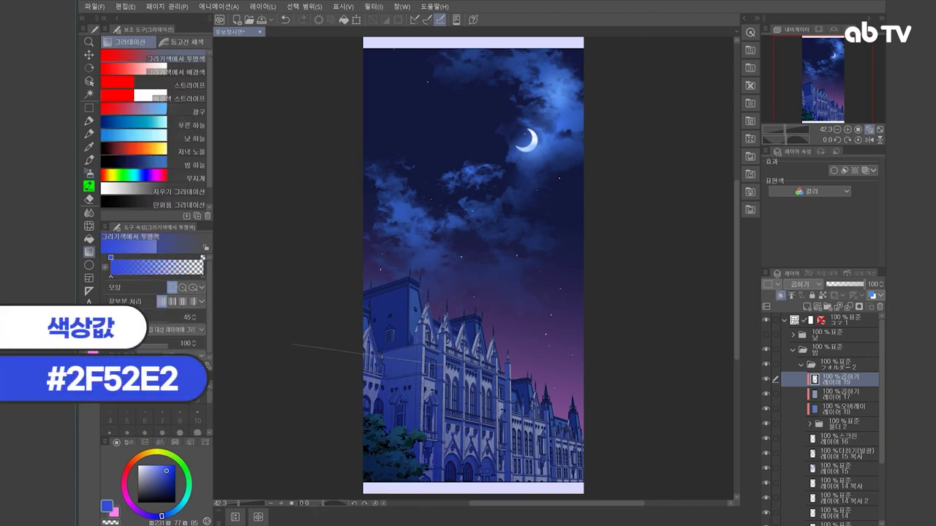
key("ctrl+y")
key("ctrl+z")
left_click_drag(311, 244, 414, 350)
key("ctrl+z")
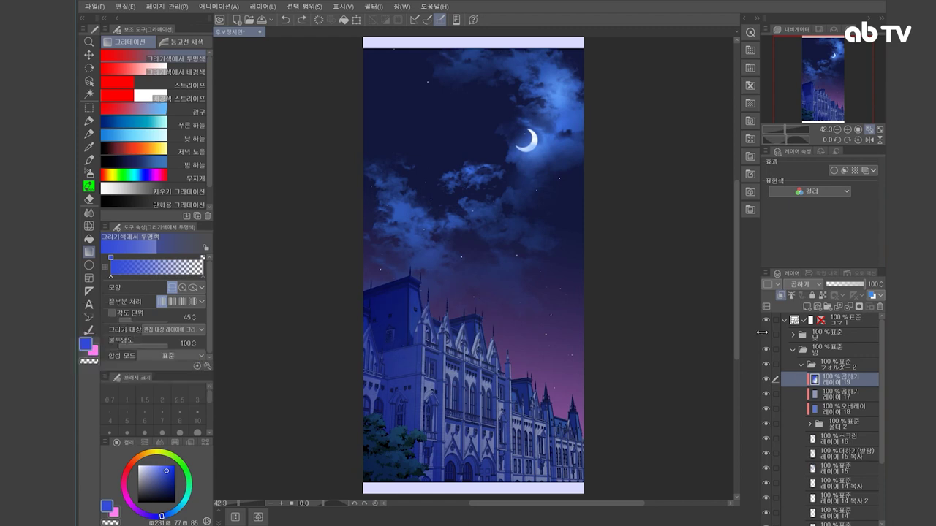
Add another clipped Multiply layer and apply a black to transparent gradient over the upper left of the building
left_click(807, 307)
left_click(797, 284)
left_click(794, 41)
left_click(139, 502)
left_click_drag(294, 275, 392, 331)
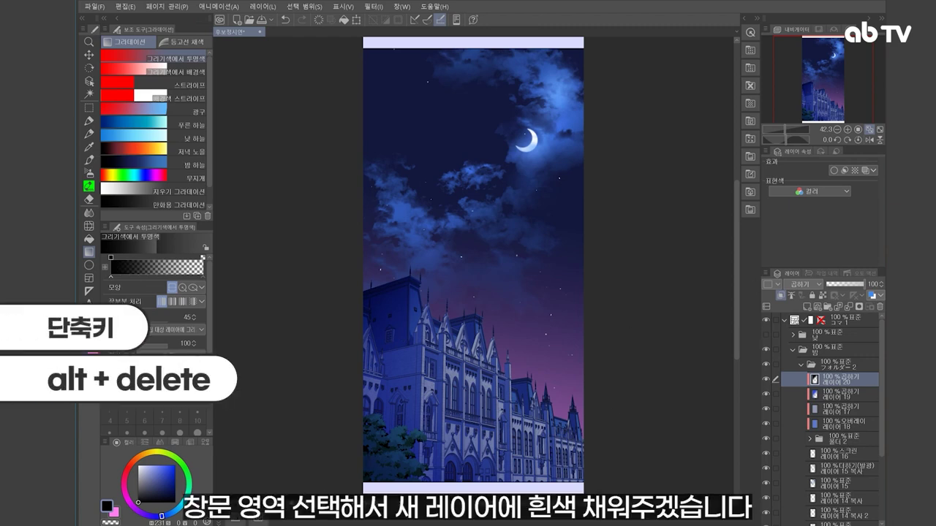
Select the contents of the 창문 영역 layer, fill the selection with white on a new layer above 레이어 20, and deselect
left_click(810, 439)
left_click(822, 454)
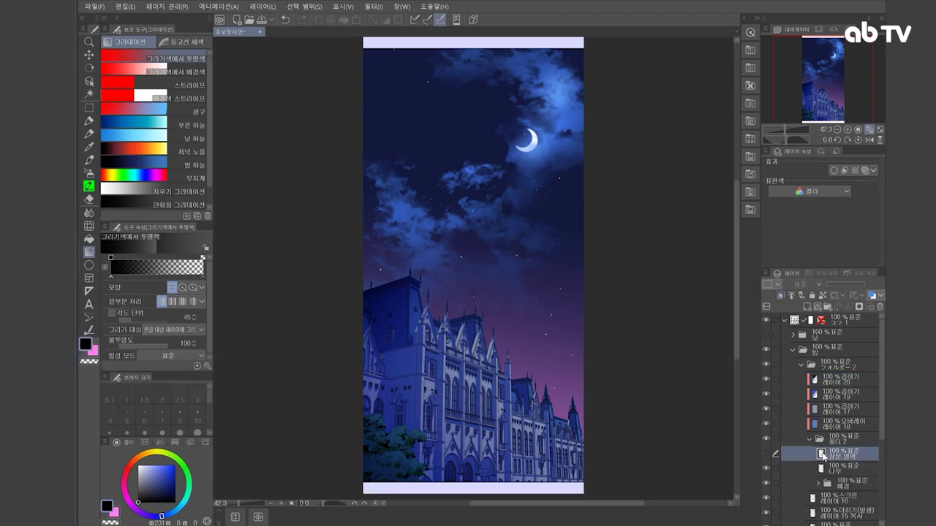
left_click(822, 454, "ctrl")
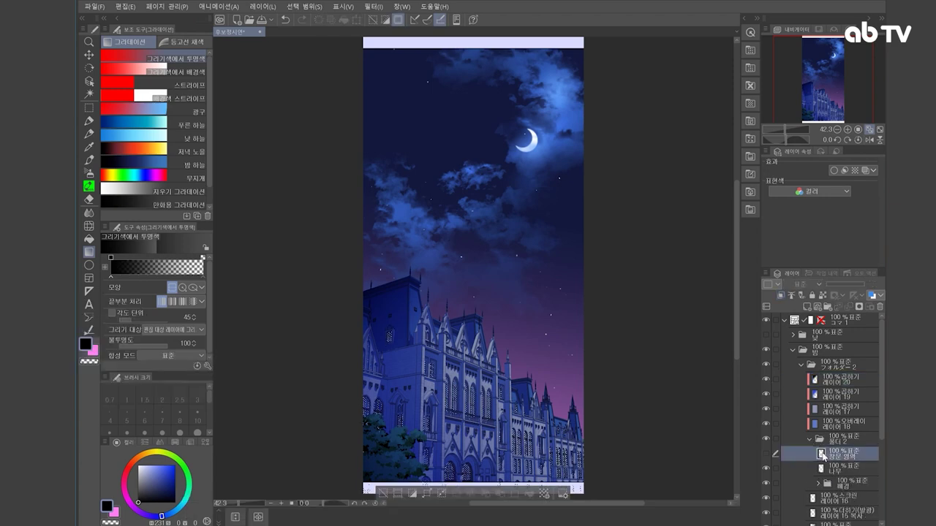
left_click(831, 437)
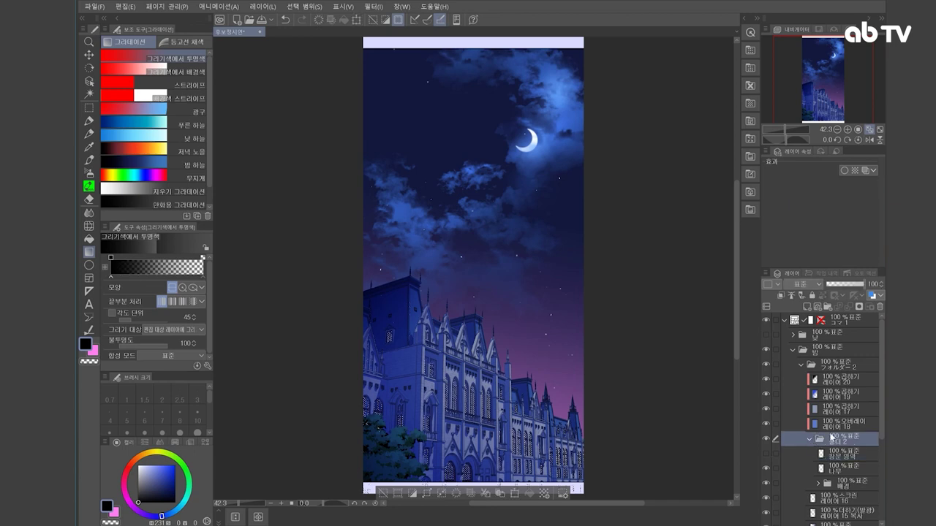
left_click(808, 441)
left_click(835, 424)
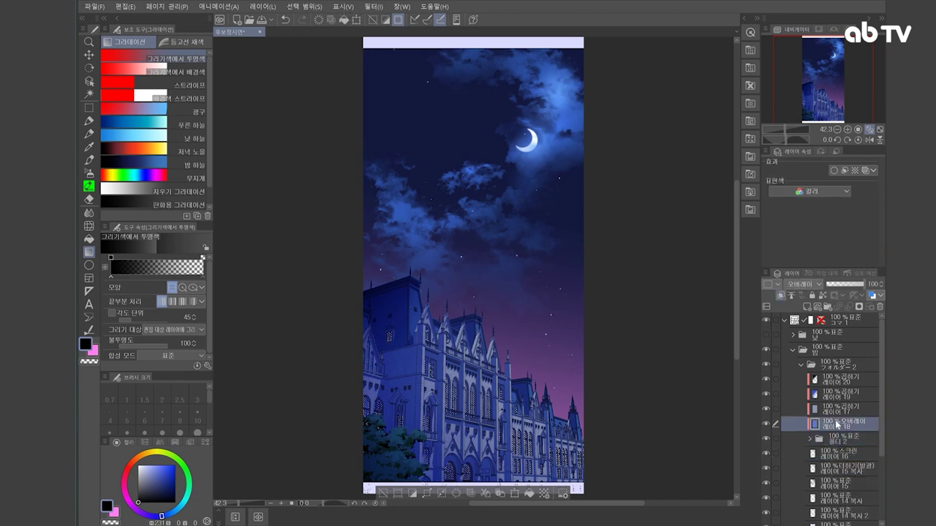
left_click(841, 381, "shift")
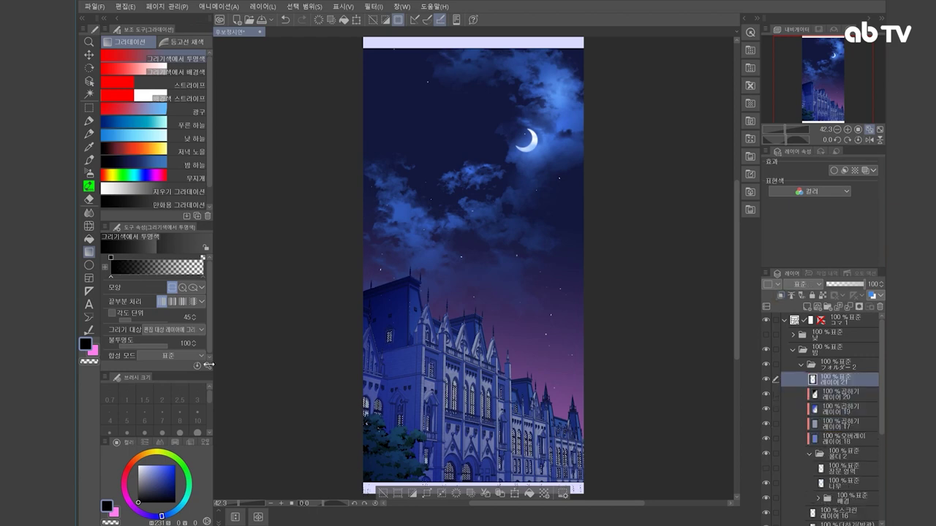
left_click(139, 466)
key("ctrl+d")
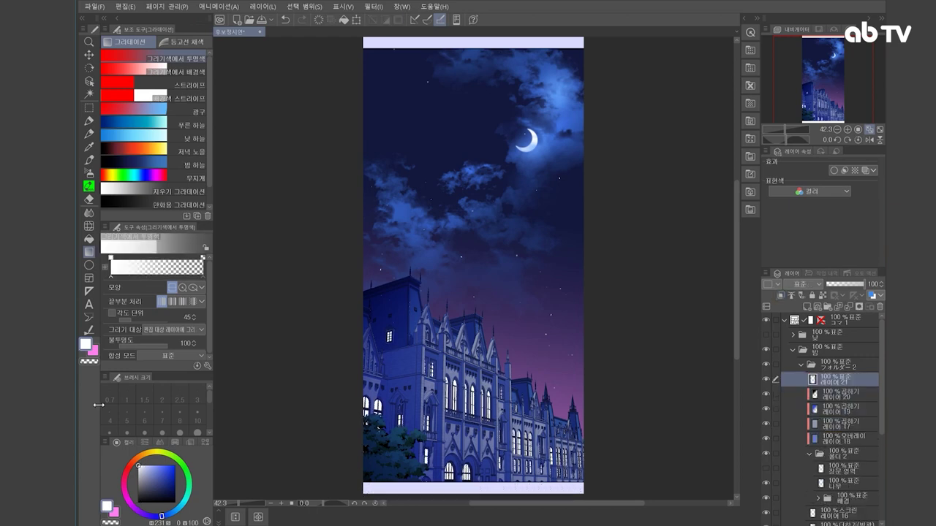
left_click(88, 107)
left_click_drag(403, 272, 447, 349)
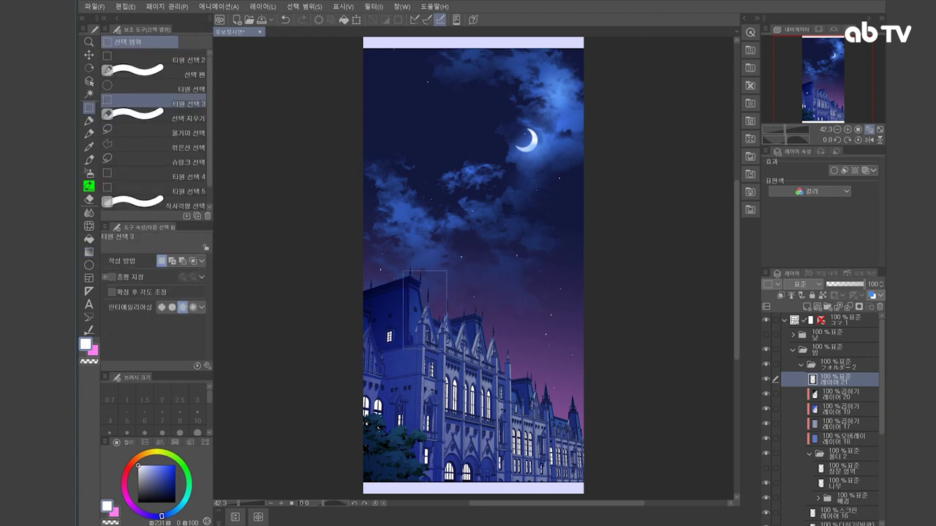
left_click_drag(376, 381, 379, 386)
left_click_drag(361, 348, 396, 372)
key("ctrl+d")
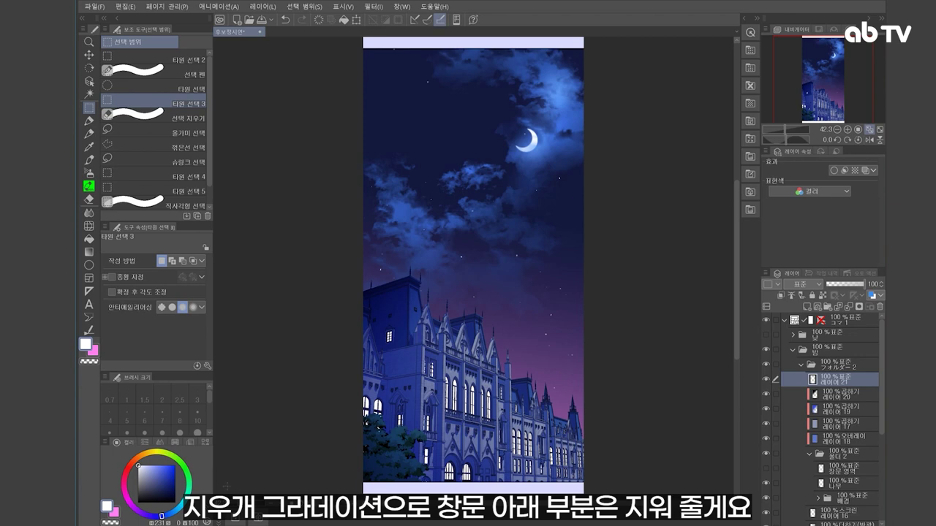
Fade the lower part of the white window fill on 레이어 21 with the erase gradient (지우기 그라데이션)
key("g")
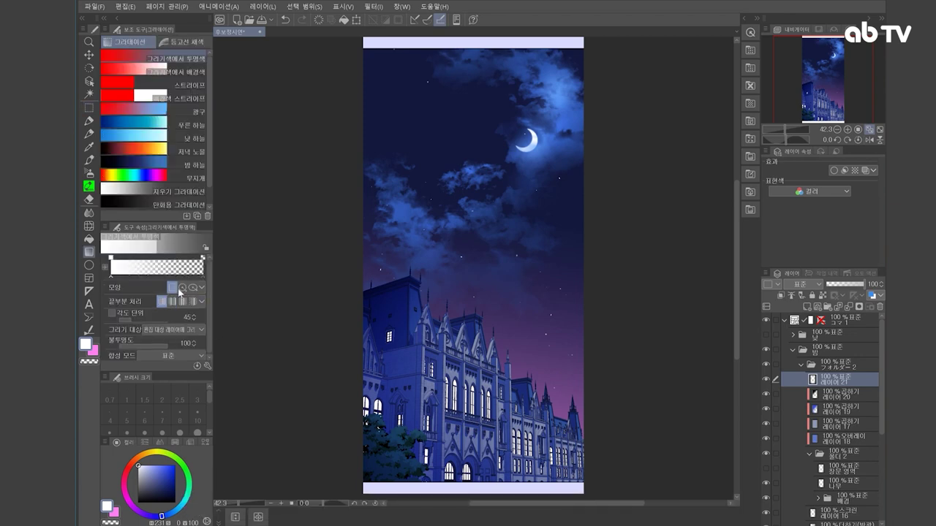
left_click(181, 189)
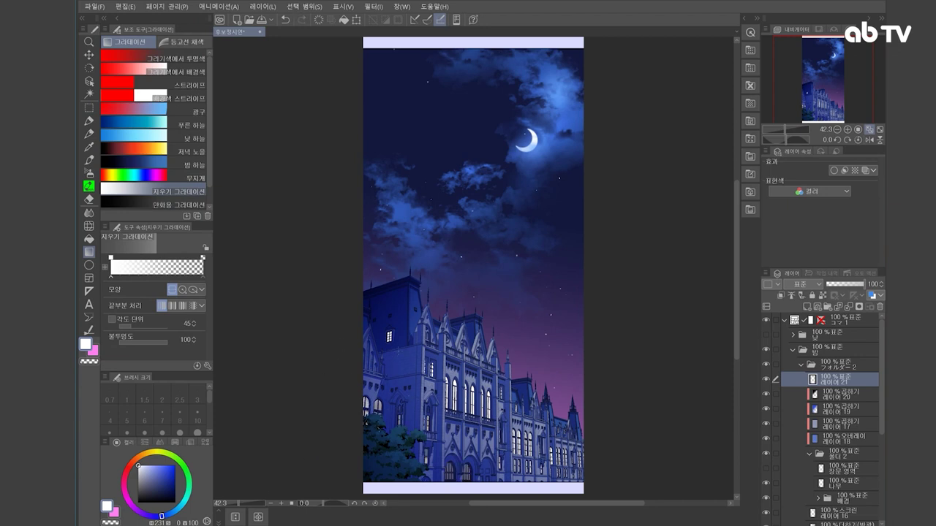
key("ctrl+z")
left_click_drag(392, 361, 398, 355)
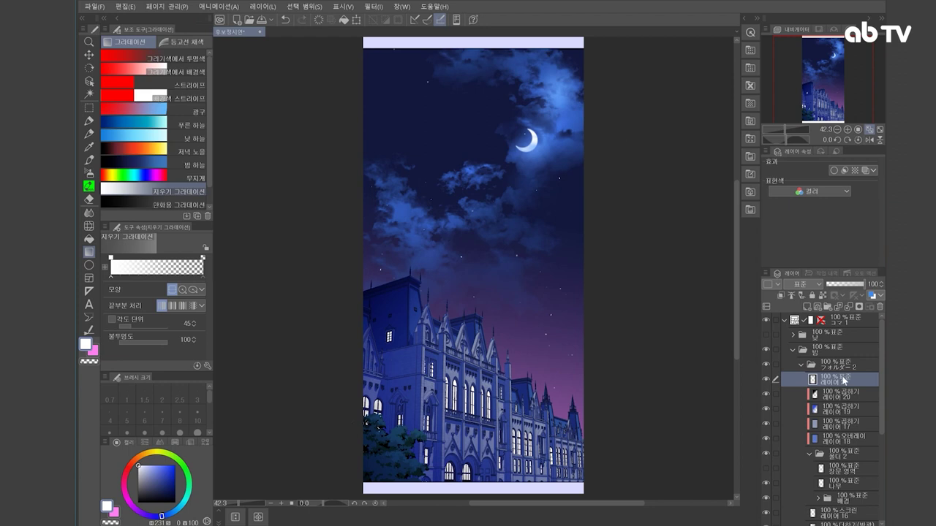
Add a clipped Screen (스크린) layer below 레이어 21 and airbrush violet (H 283, S 85, V 100) over the building, with brush size up to 1000
left_click(842, 309)
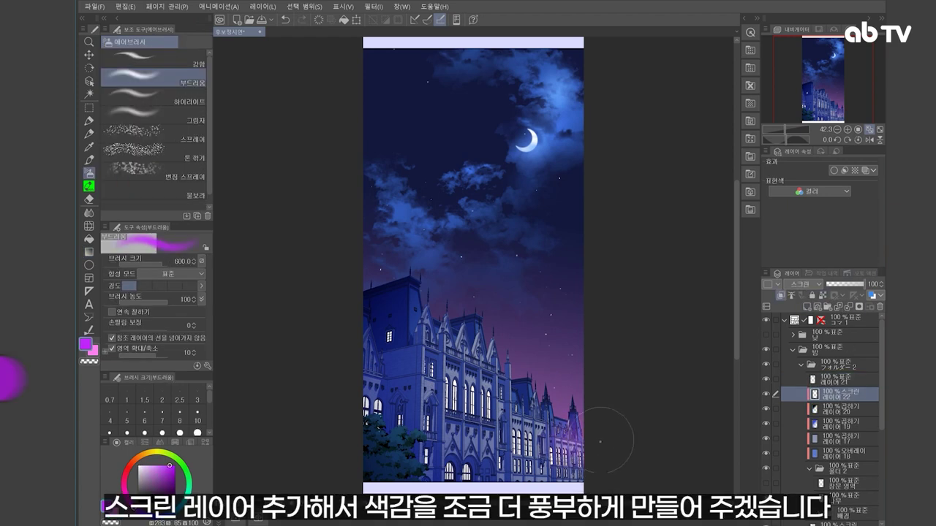
key("bracketright")
key("bracketright")
key("bracketright")
mouse_move(476, 351)
left_mouse_down()
mouse_move(498, 415)
mouse_move(454, 445)
mouse_move(430, 302)
mouse_move(414, 407)
left_mouse_up()
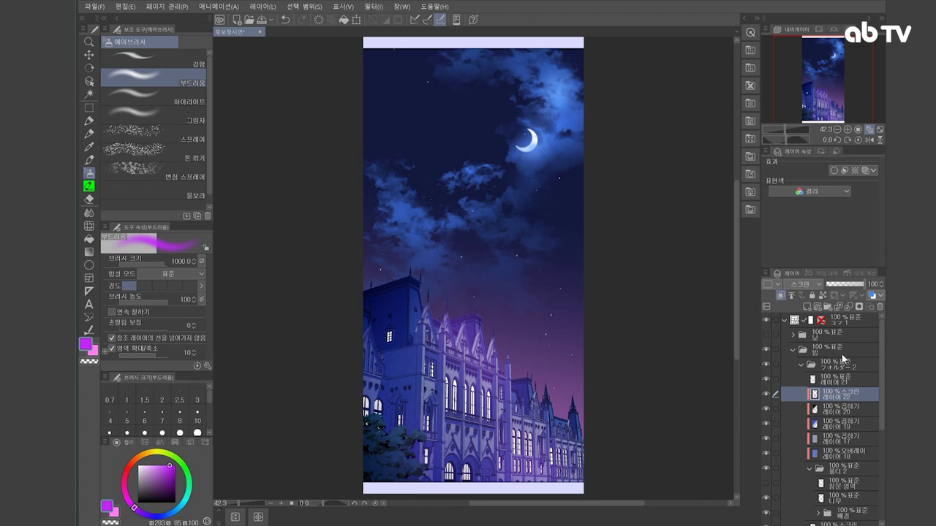
Add a Screen layer above the window layer 레이어 21 and set the drawing colour to peach #FFBDA0
key("ctrl+shift+n")
left_click(810, 287)
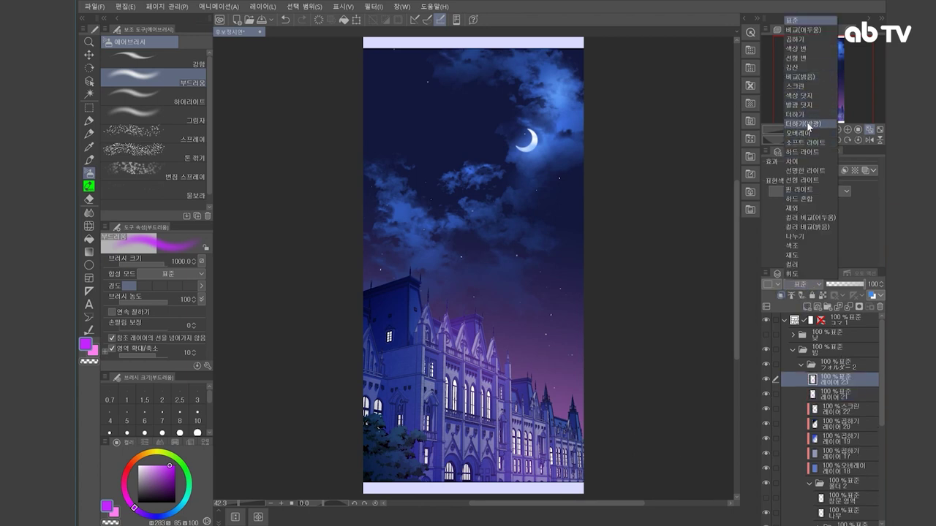
left_click(808, 87)
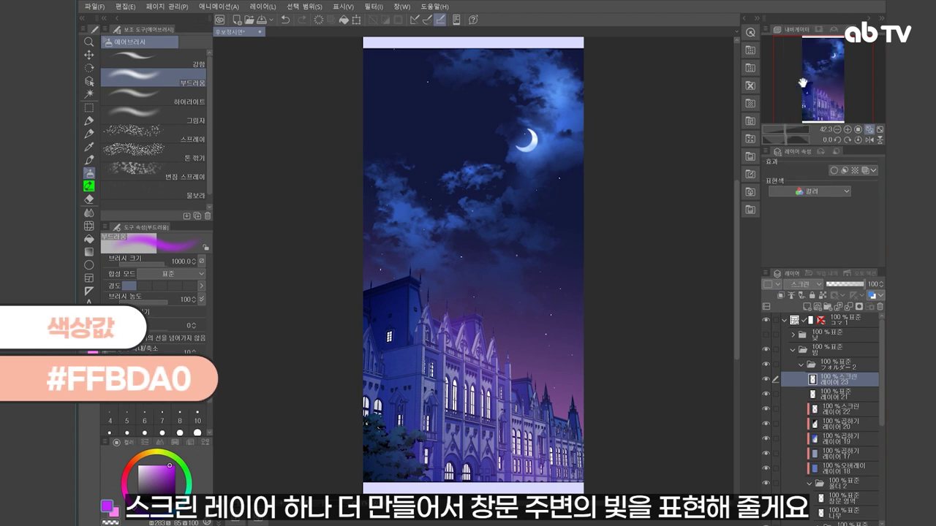
left_click(129, 466)
mouse_move(161, 466)
left_mouse_down()
mouse_move(155, 451)
mouse_move(134, 462)
left_mouse_up()
left_click(137, 457)
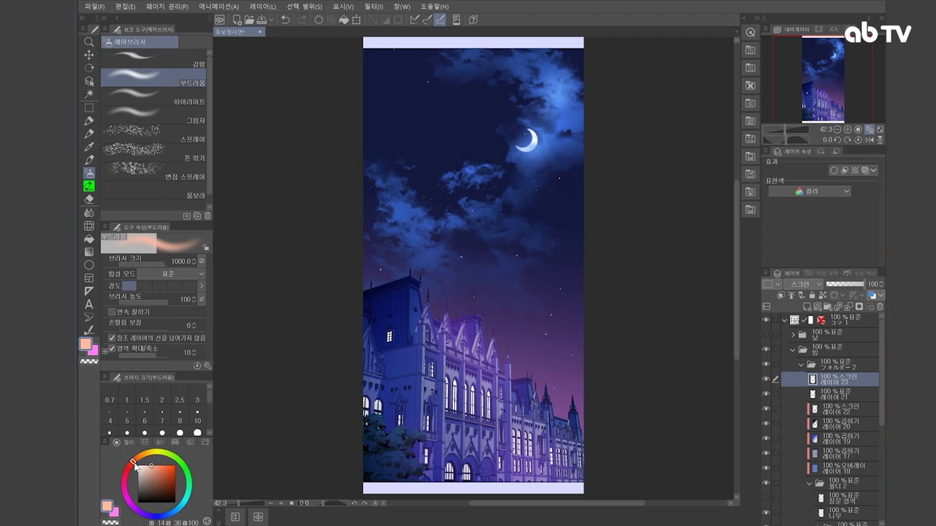
Paint peach glow around the building's central and lower windows with the soft airbrush at sizes 150 and 300
key("bracketleft")
key("bracketleft")
key("bracketleft")
key("bracketleft")
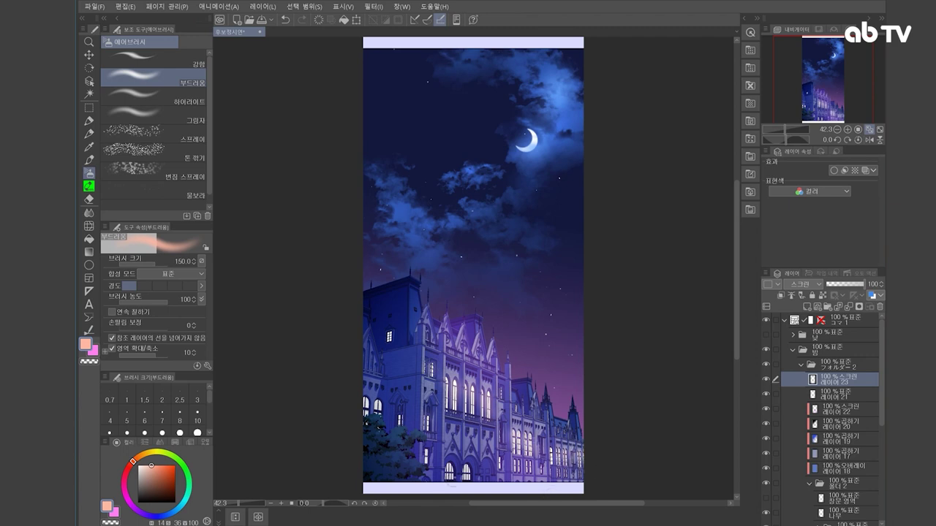
key("bracketright")
key("bracketright")
key("bracketright")
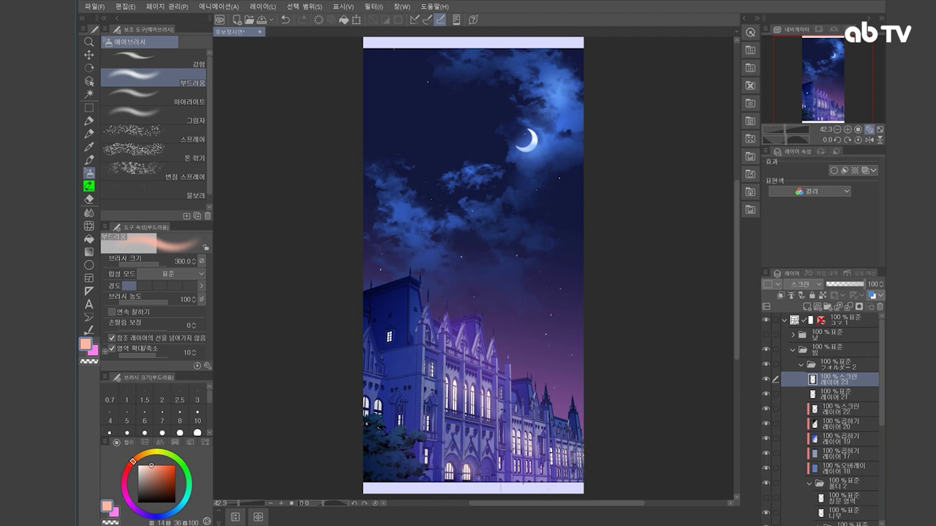
Spread a broader peach glow over the building's lower right corner with the soft airbrush at size 500, undoing excess dabs
key("bracketright")
key("bracketright")
left_click(557, 469)
left_click(560, 465)
left_click(560, 471)
key("ctrl+z")
key("ctrl+z")
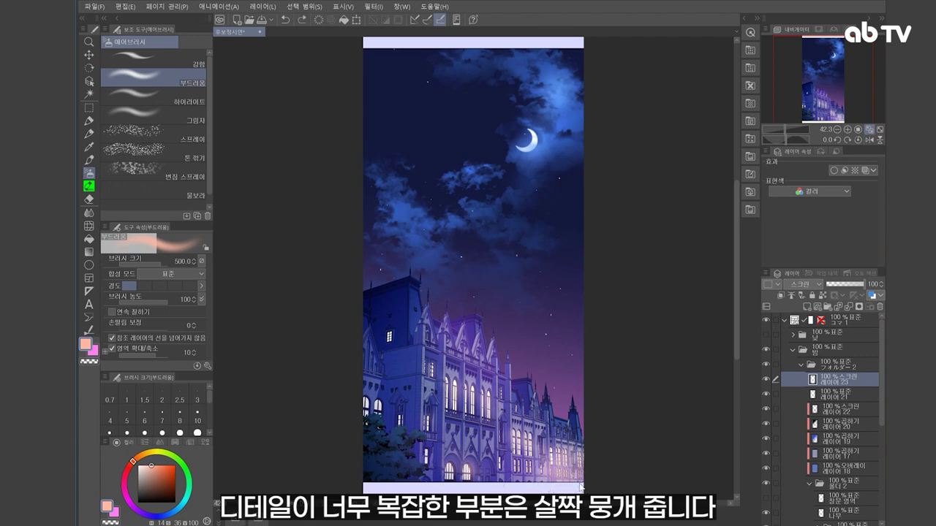
Add peach glow to the upper tower window and the building's far-left windows with the soft airbrush at size 150
key("bracketleft")
key("bracketleft")
key("bracketleft")
key("bracketleft")
key("bracketleft")
key("bracketleft")
left_click(389, 336)
left_click(374, 405)
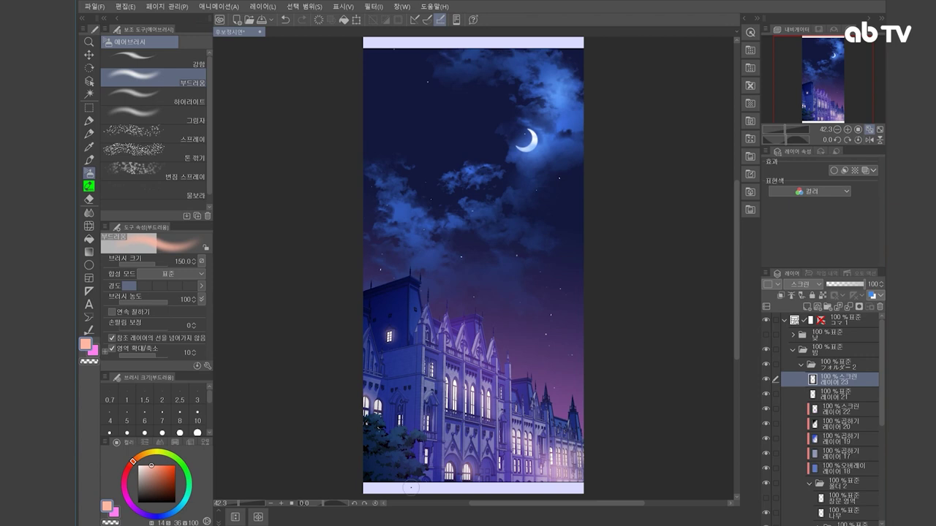
Undo the last peach glow dab and set the soft airbrush to transparent colour at size 600
key("ctrl+z")
key("bracketright")
key("bracketright")
key("bracketright")
key("bracketright")
key("bracketright")
key("bracketright")
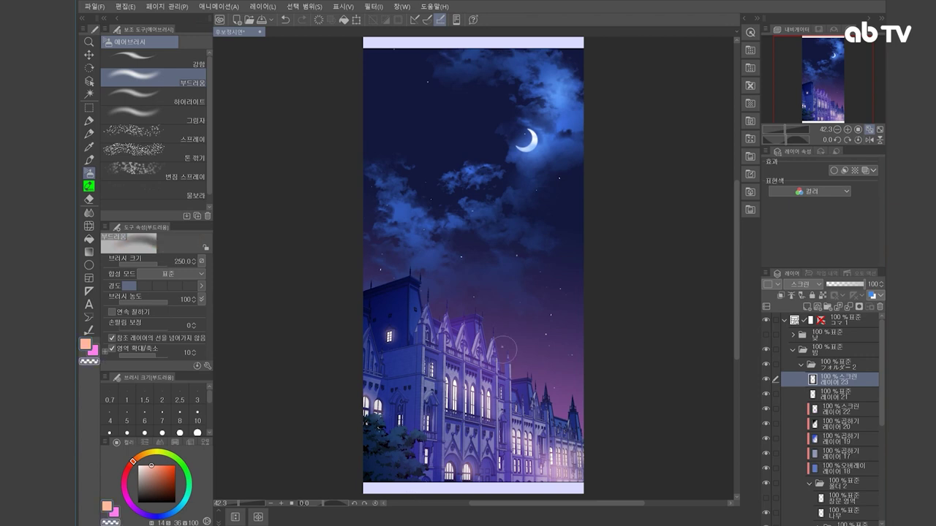
left_click(852, 409)
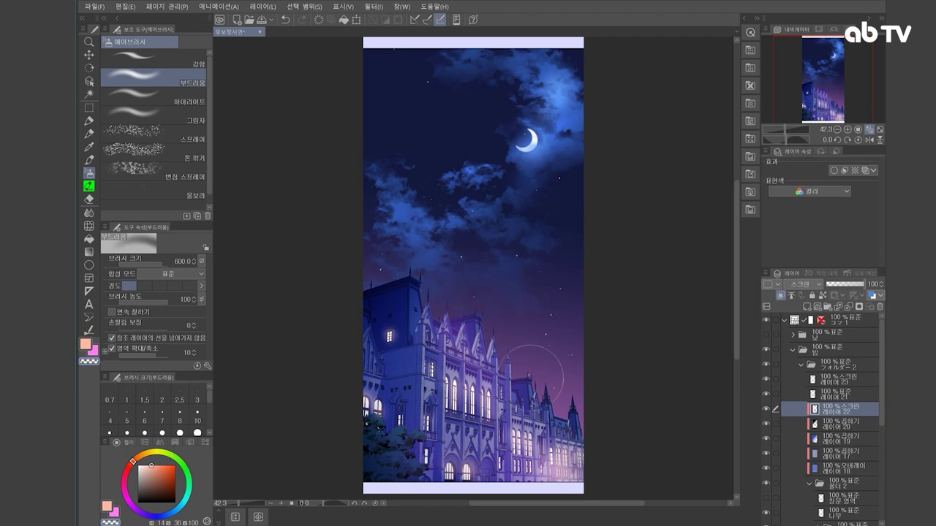
key("alt+bracketright")
key("alt+bracketright")
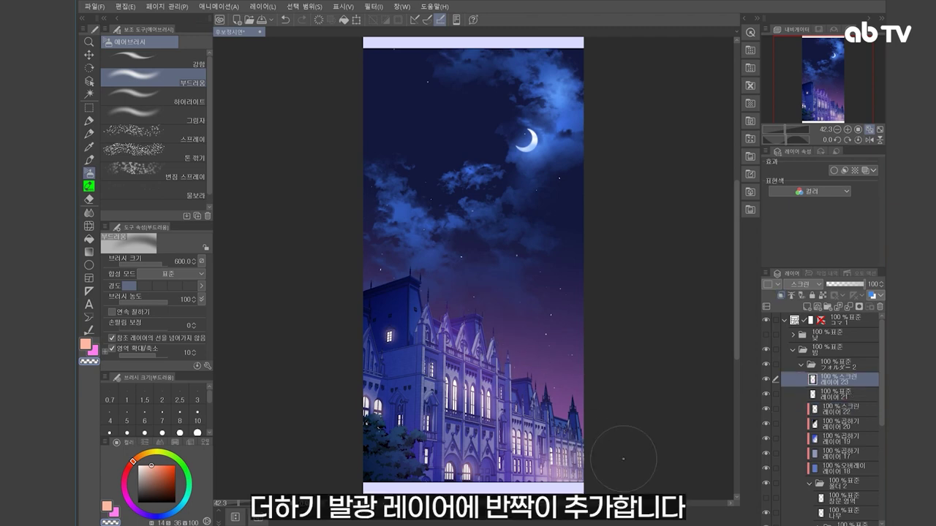
Add a new layer above 레이어 23 with the blend mode 더하기(발광) (Add Glow)
left_click(807, 308)
left_click(804, 284)
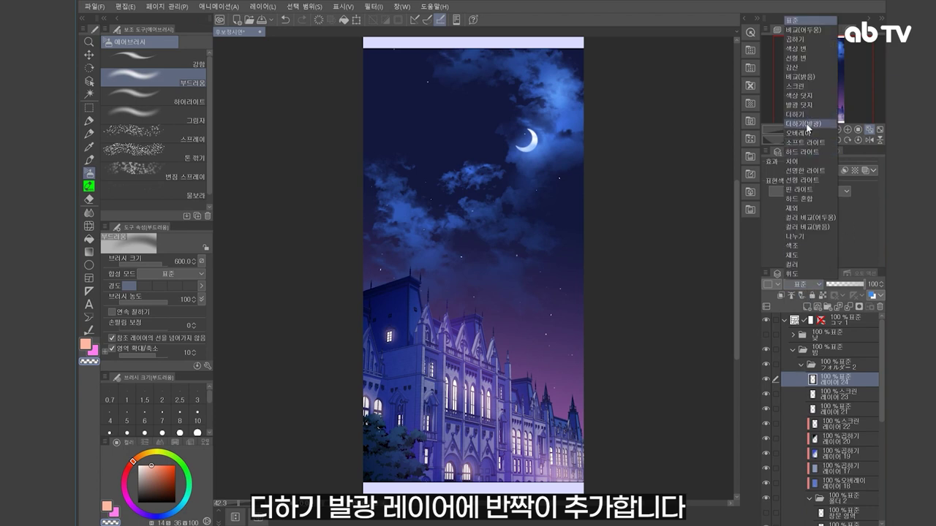
left_click(803, 124)
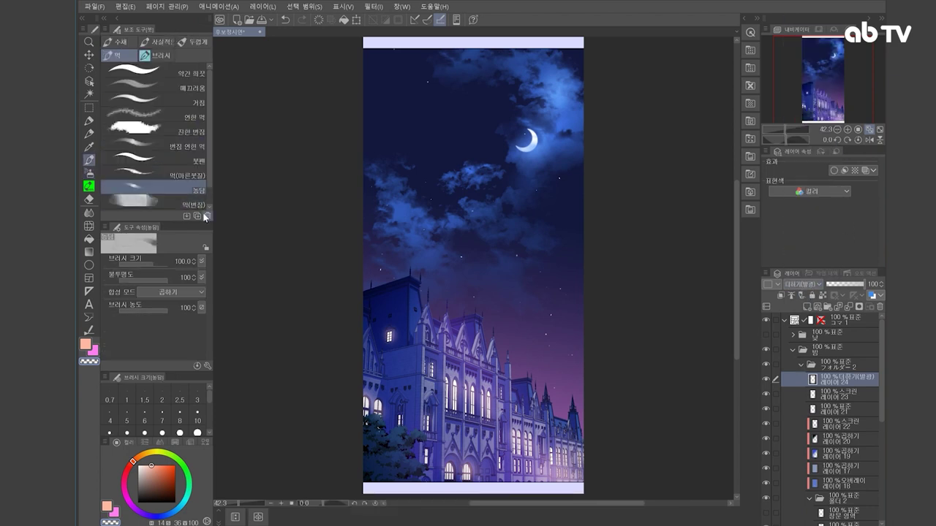
Stamp orange-red sparkles with the 반짝이2 brush at size 400 on the building's right towers, lower right corner and lower central windows
key("b")
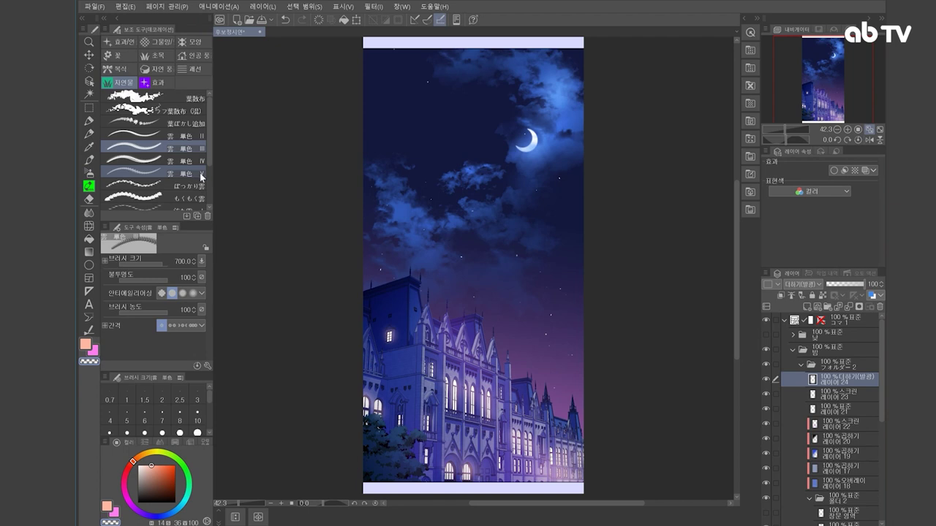
left_click(155, 82)
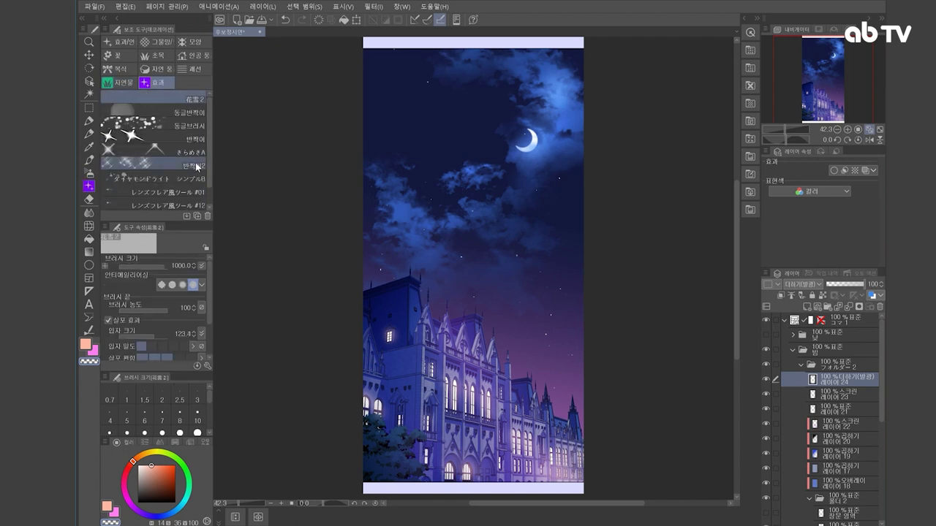
left_click(162, 165)
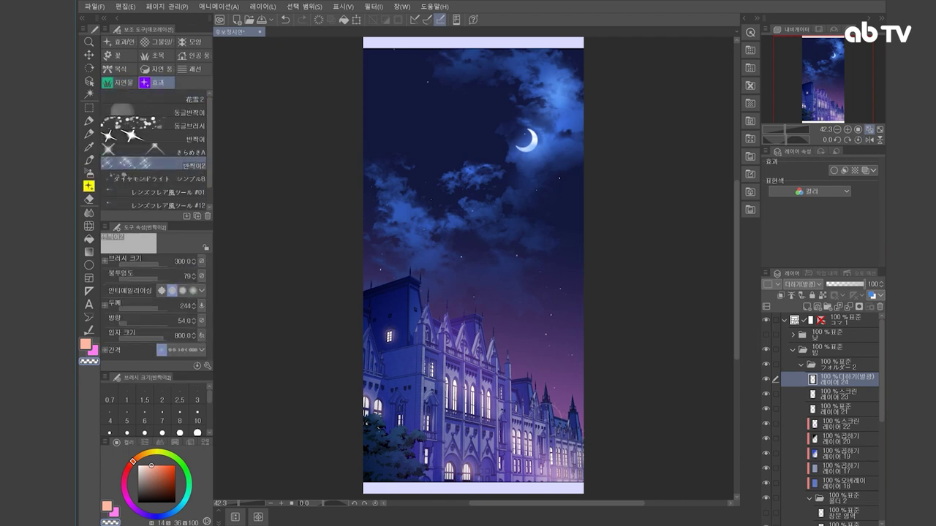
key("]")
left_click(176, 465)
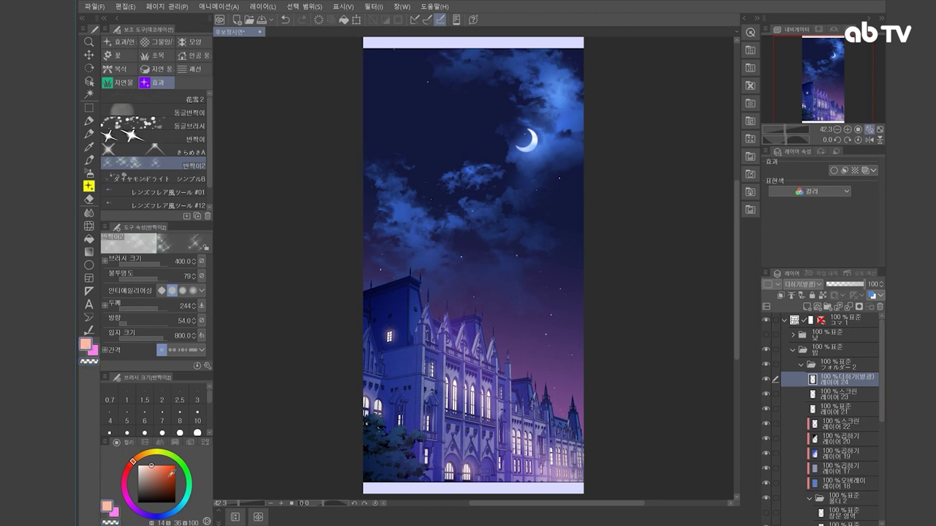
left_click(550, 406)
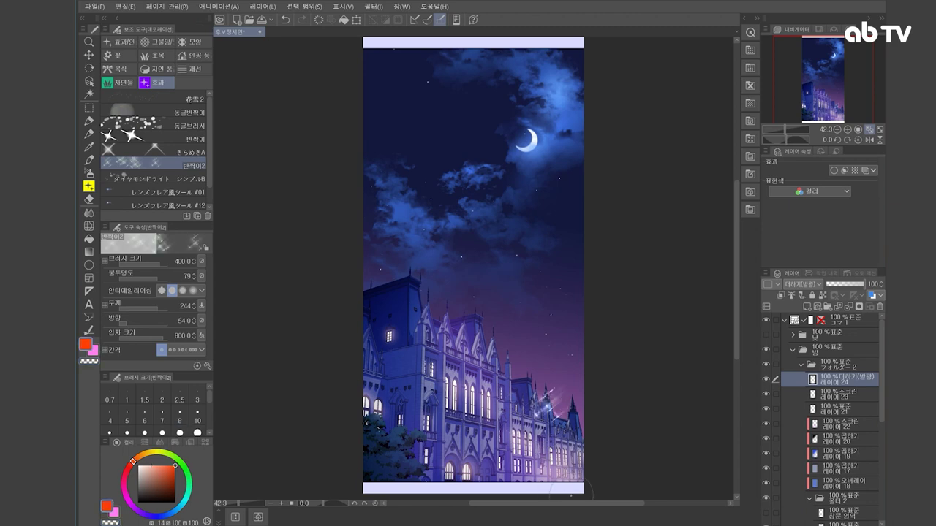
key("ctrl+z")
left_click(537, 423)
left_click(559, 467)
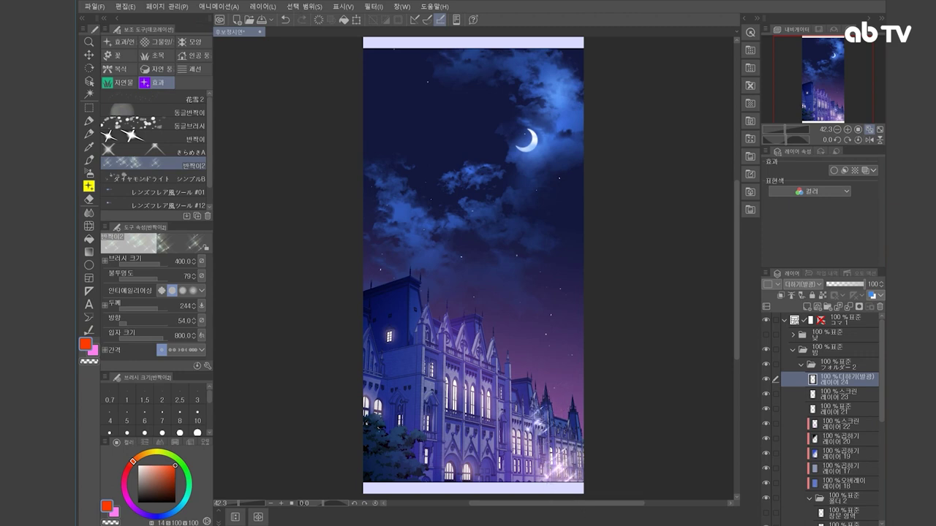
left_click(446, 461)
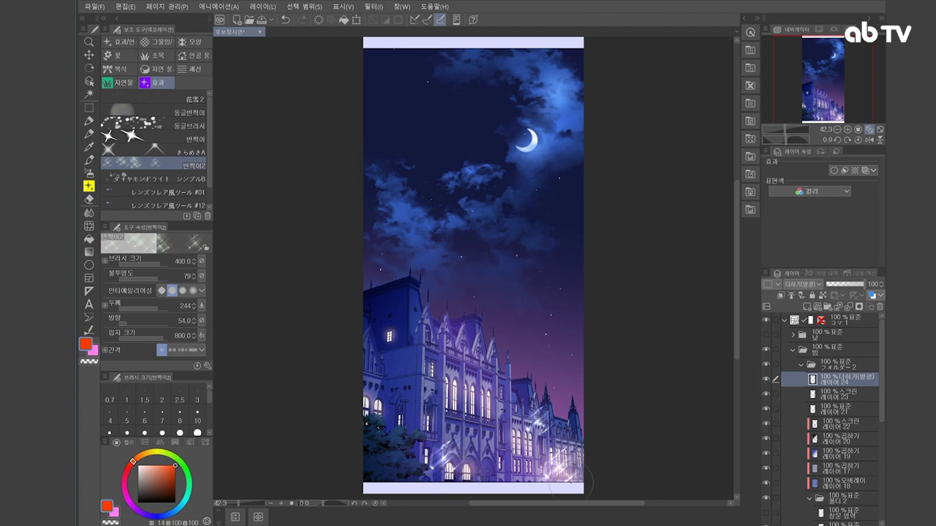
Add a new layer above the sparkle layer 레이어 24, undo a 동글브러시 test dab, and set the blend mode to 스크린 (Screen)
key("b")
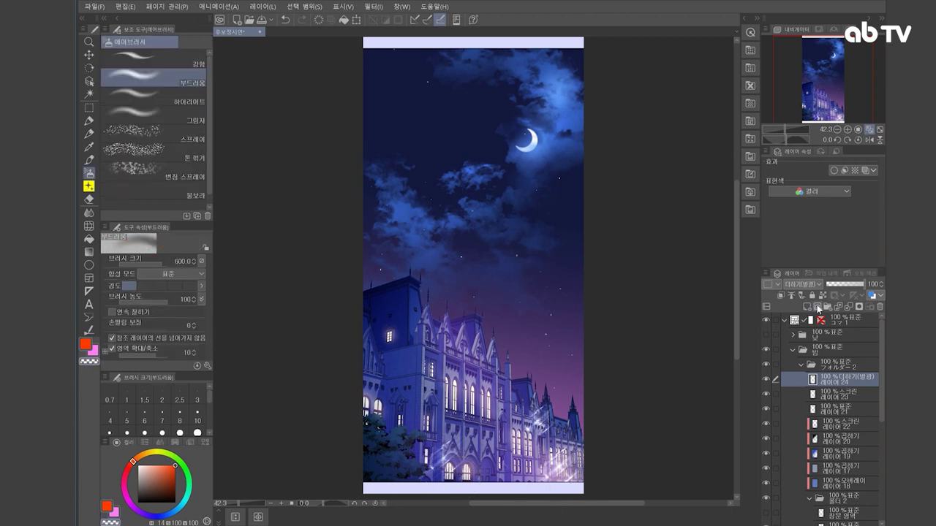
left_click(807, 306)
left_click(802, 284)
left_click(820, 124)
key("b")
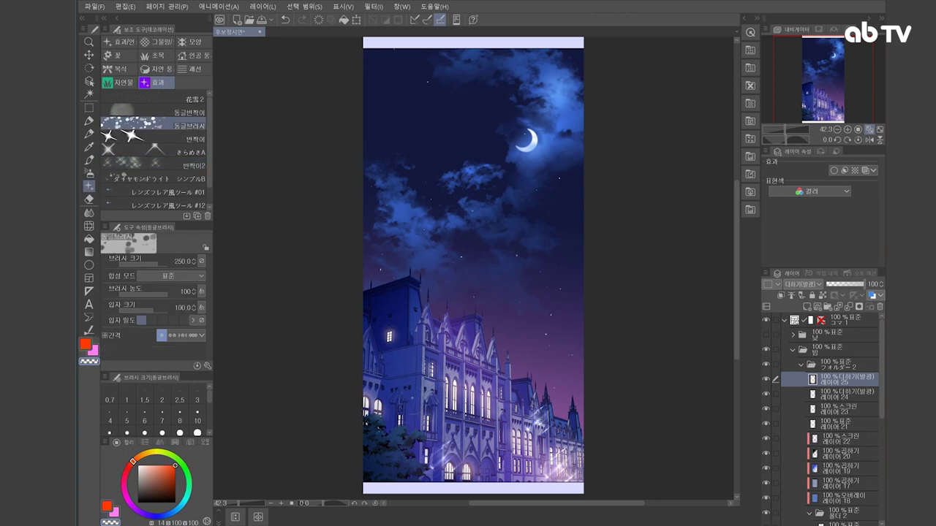
left_click(160, 466)
left_click(427, 410)
key("ctrl+z")
left_click(803, 283)
left_click(799, 83)
Set the 동글브러시 particle size to 350 and dab peach bokeh light at the building's lower right corner, undoing excess dabs
key("bracketright")
key("bracketright")
key("bracketright")
left_click(188, 306)
type("350")
key("Return")
left_click(402, 416)
key("ctrl+z")
left_click(530, 479)
left_click(460, 453)
key("ctrl+z")
Set a lighter peach colour, select 레이어 24, and try large bokeh dabs around the building with the 동글브러시
left_click(149, 466)
key("bracketleft")
key("bracketleft")
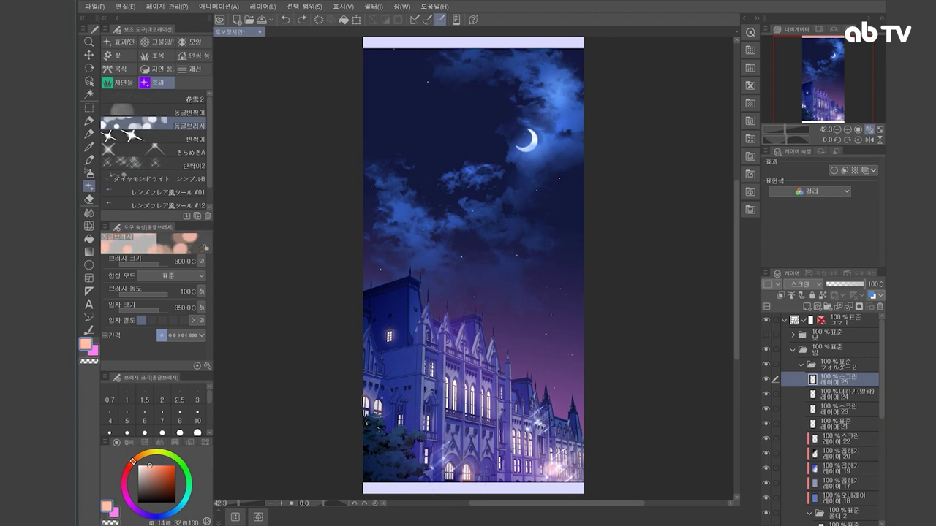
left_click(855, 393)
left_click(377, 396)
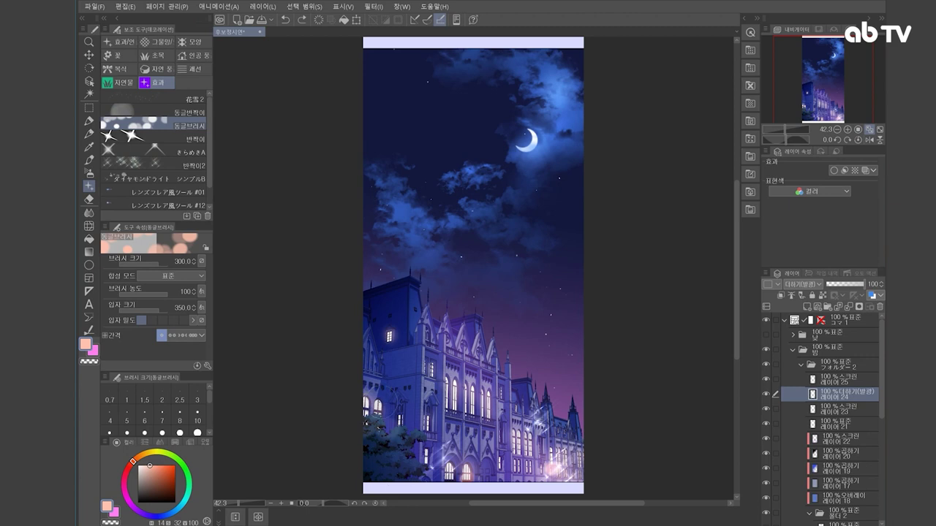
key("bracketleft")
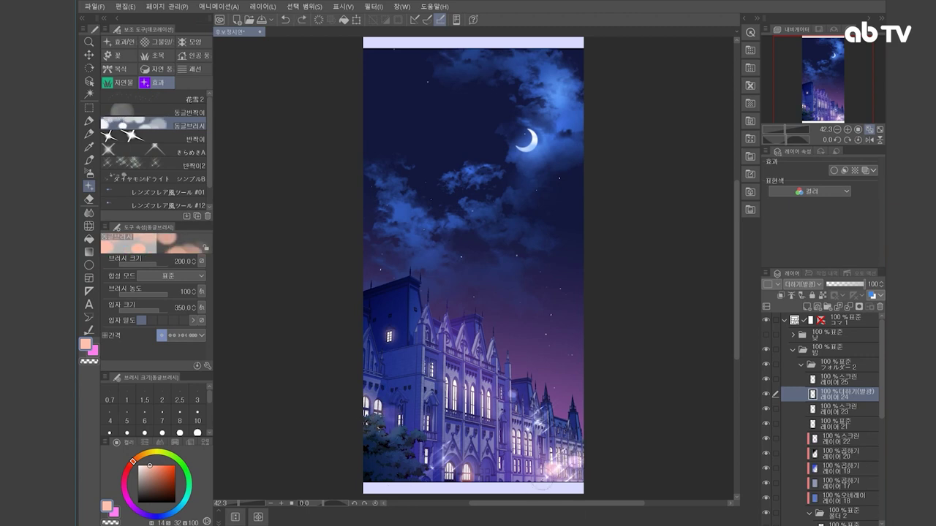
key("bracketright")
left_click(515, 370)
key("ctrl+z")
Set the 동글브러시 particle size to 150 and its brush size to 600
left_click(186, 308)
type("150")
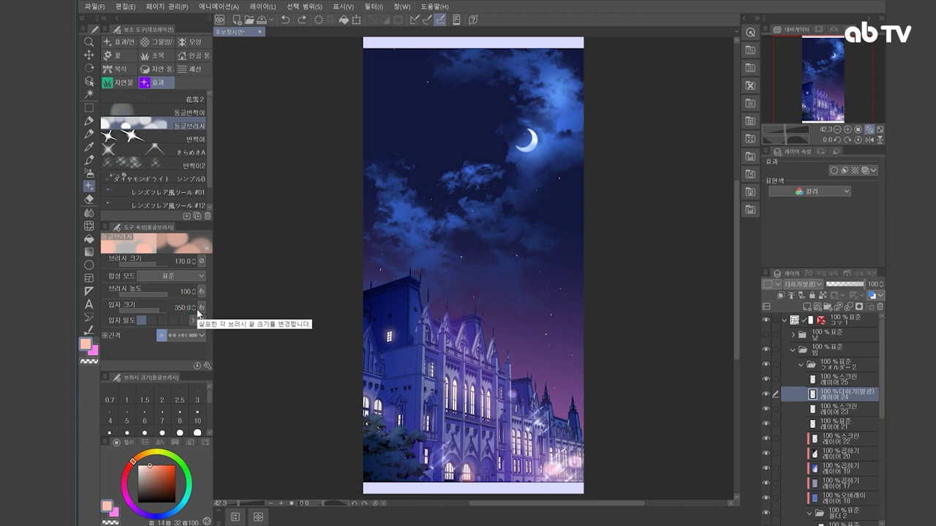
key("Return")
key("bracketright")
key("bracketright")
key("bracketright")
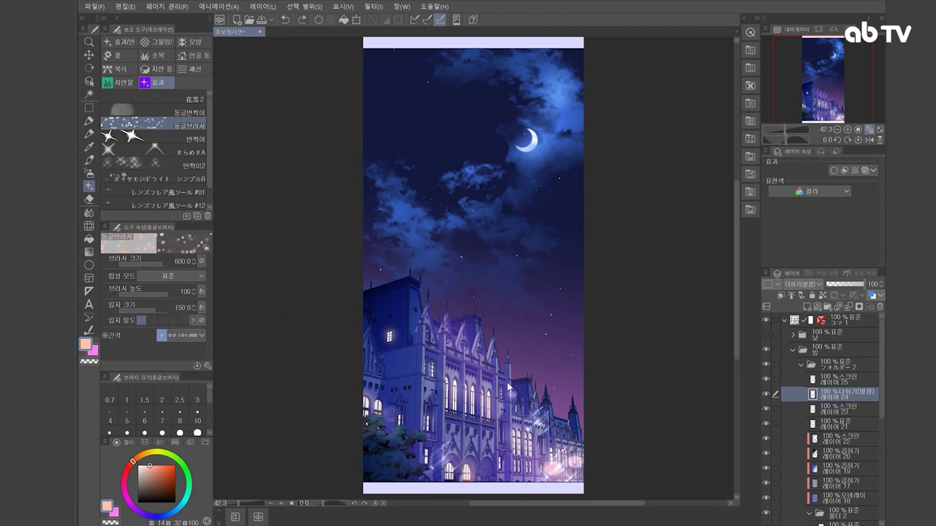
Scatter a few small bokeh dots beside the building's central spires, undoing the earlier and unwanted dabs
key("ctrl+z")
left_click(512, 437)
key("ctrl+z")
left_click(561, 439)
key("ctrl+z")
key("ctrl+z")
left_click(507, 429)
key("ctrl+z")
left_click(548, 436)
key("ctrl+z")
left_click(506, 364)
Fade the bokeh dots beside the spires with the soft airbrush in transparent colour, and select the 花雪2 effect brush
left_click(90, 362)
key("x")
key("b")
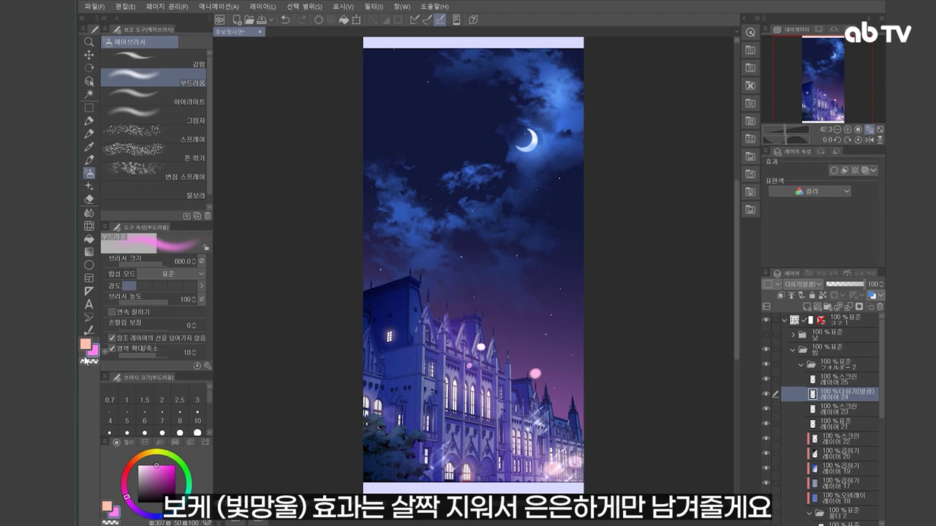
left_click(89, 361)
left_click_drag(478, 365, 493, 349)
mouse_move(547, 370)
left_mouse_down()
mouse_move(544, 383)
mouse_move(554, 356)
mouse_move(559, 369)
mouse_move(543, 372)
left_mouse_up()
key("bracketleft")
key("bracketleft")
key("bracketleft")
key("bracketleft")
key("bracketleft")
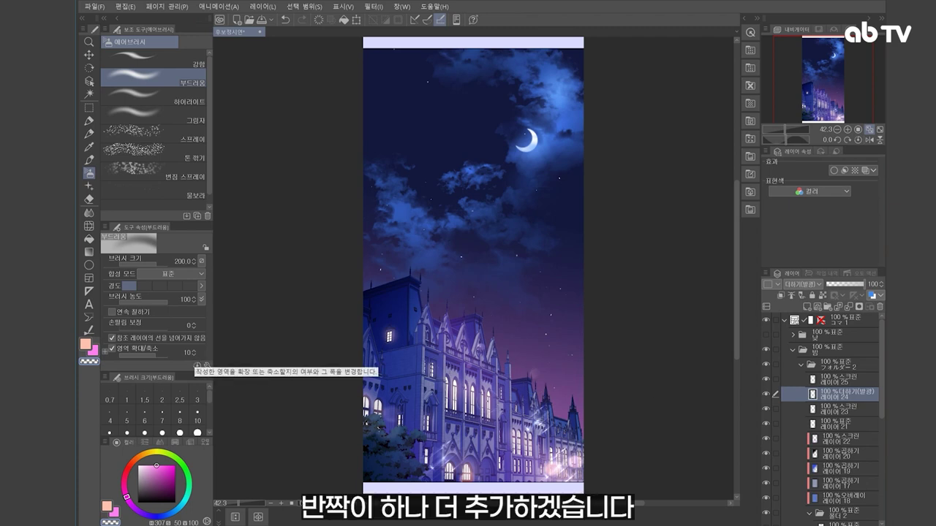
key("b")
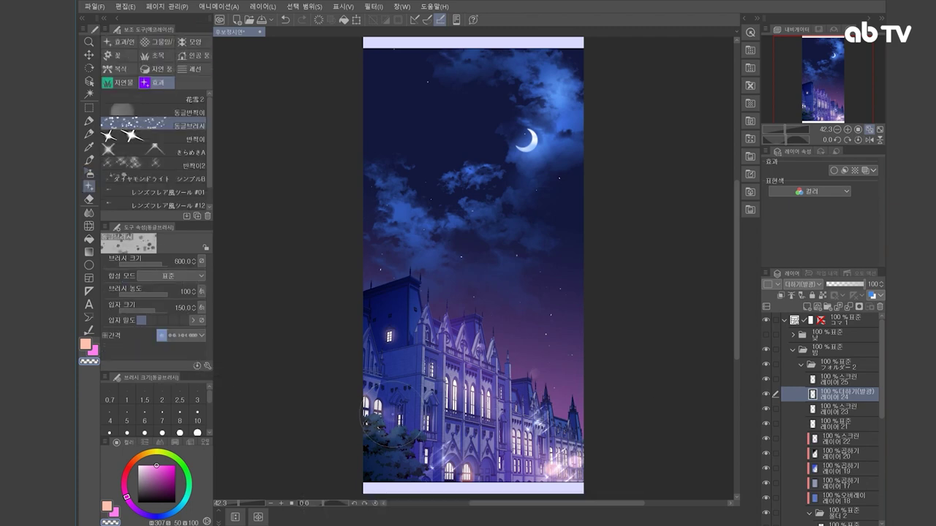
left_click(194, 98)
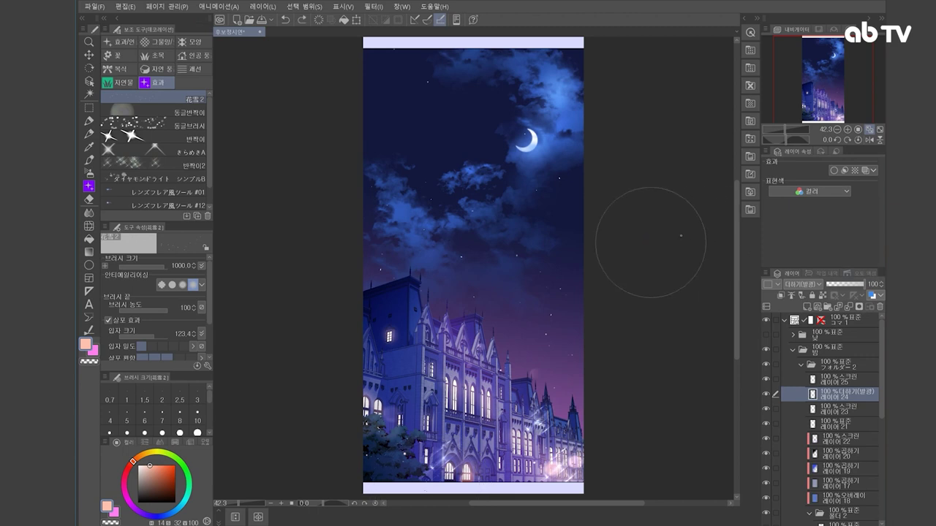
Try an Overlay layer above 레이어 22 with soft airbrush shading in #492486 on the building's left side, and delete that layer
left_click(840, 379)
key("b")
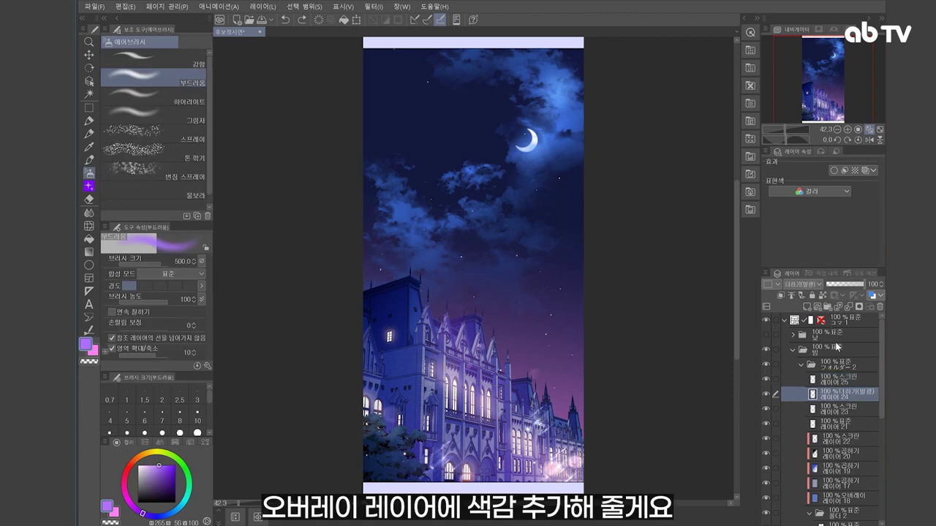
left_click(841, 424)
left_click(839, 436)
left_click(807, 306)
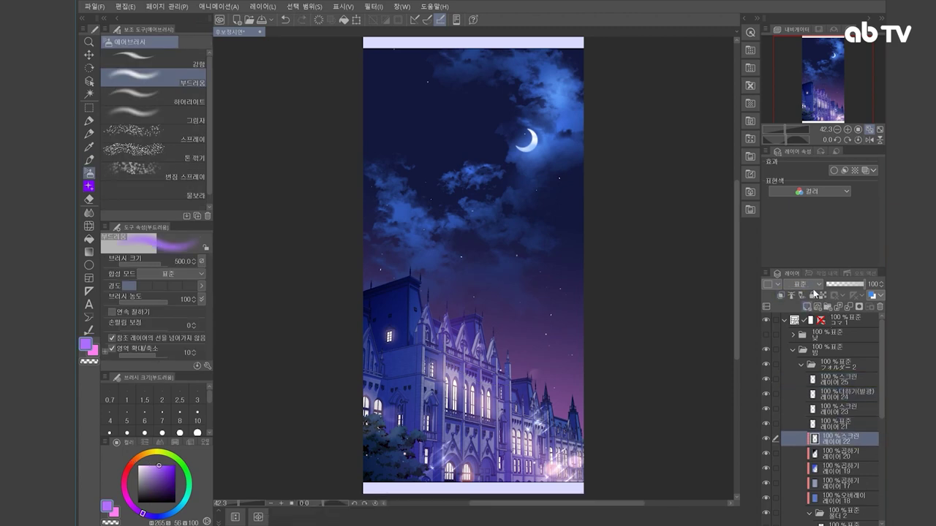
left_click(807, 284)
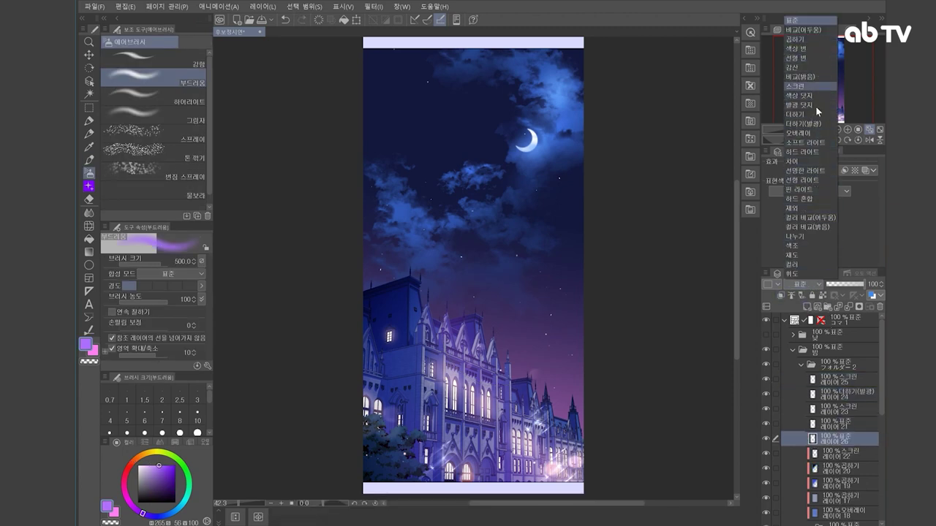
left_click(822, 133)
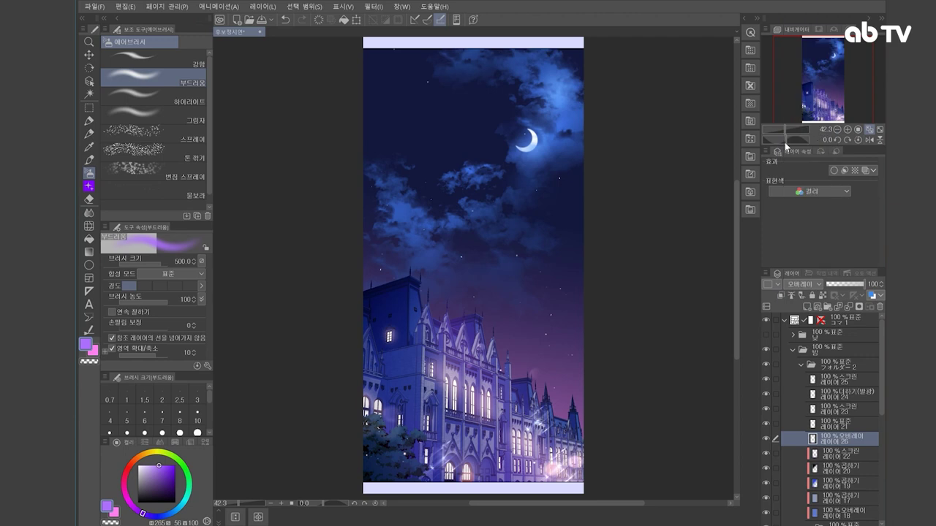
left_click(170, 481)
left_click(167, 483)
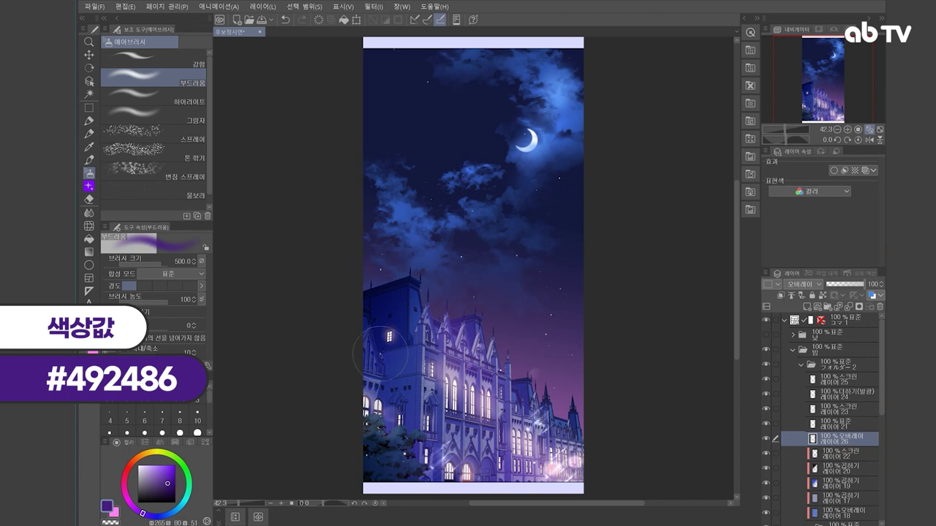
left_click_drag(351, 424, 369, 391)
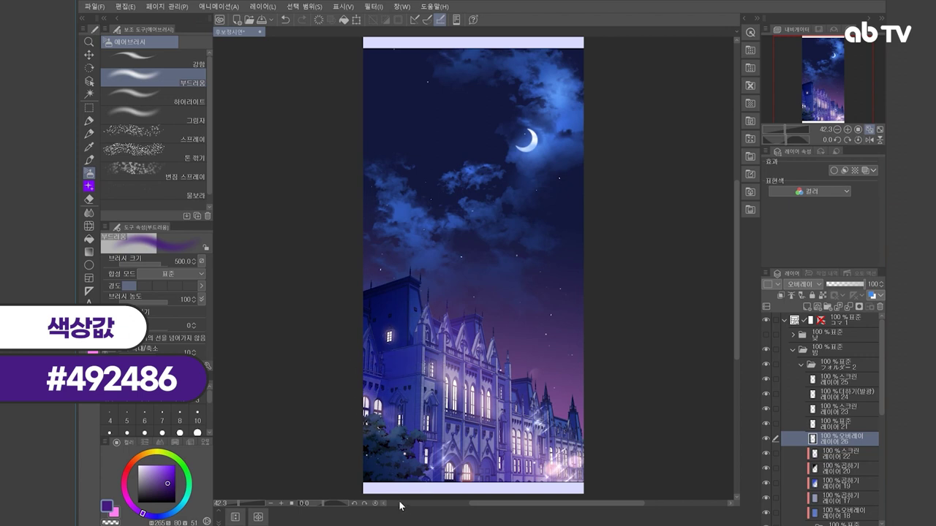
left_click(879, 306)
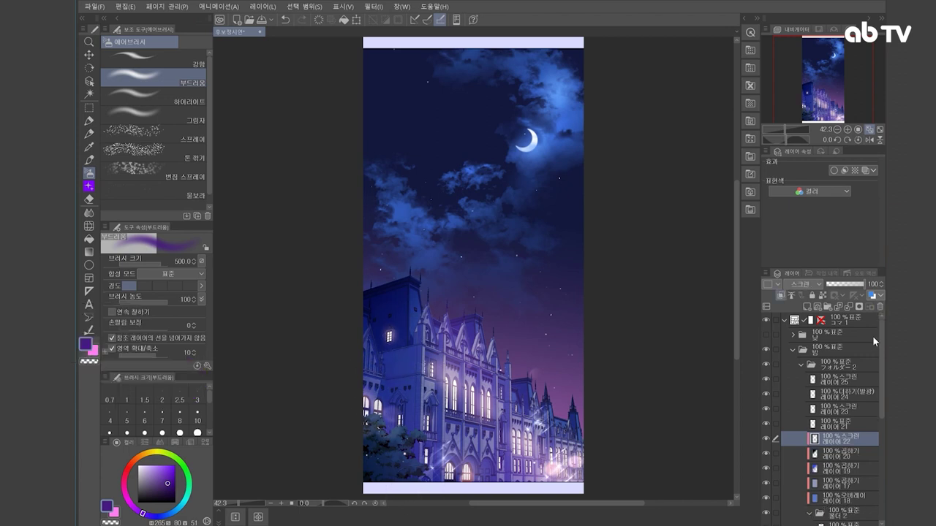
Duplicate the sparkle layer 레이어 24 and set the copy's opacity to 54%
left_click(851, 391)
left_click(765, 394)
left_click(765, 394)
left_click(765, 409)
left_click(841, 409)
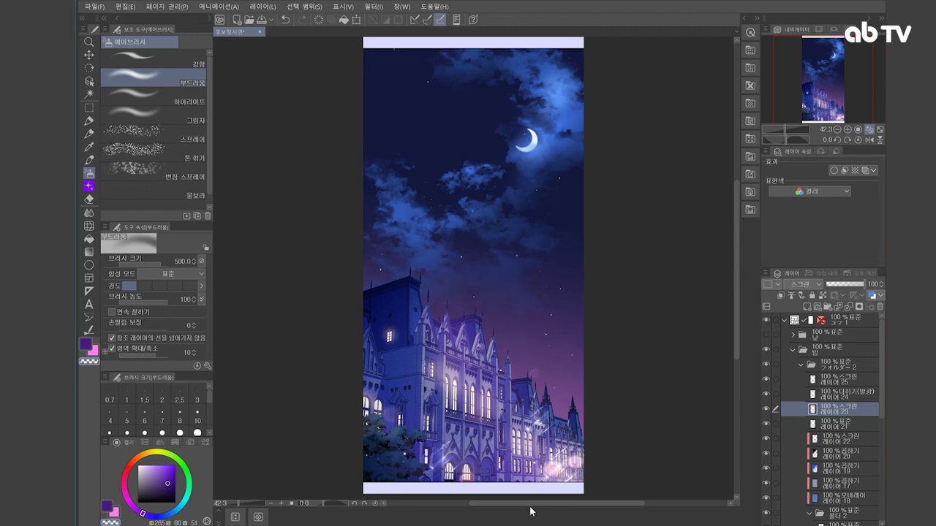
left_click(851, 395)
key("ctrl+c")
key("ctrl+v")
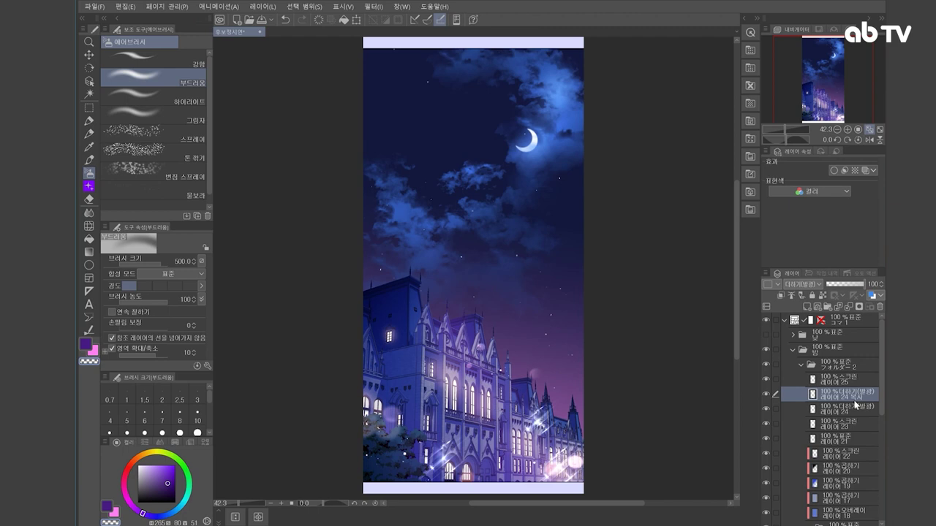
key("ctrl+z")
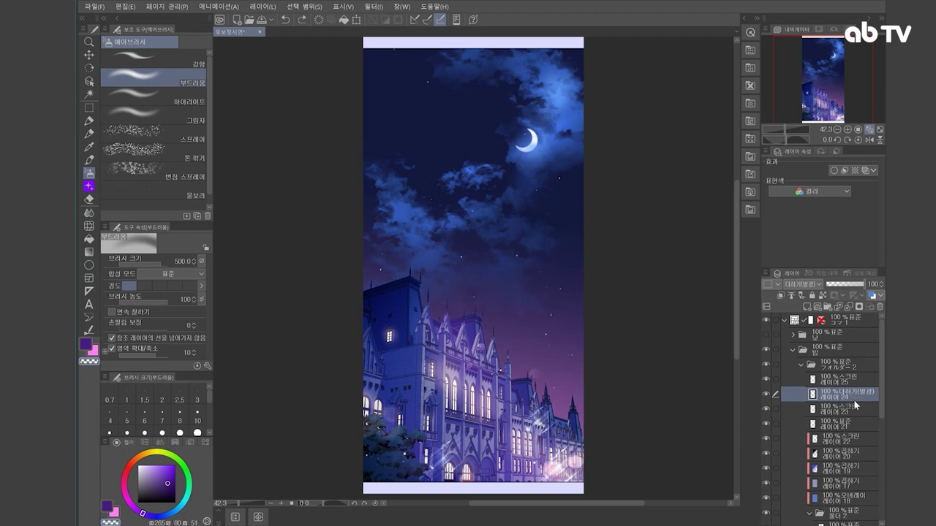
key("ctrl+y")
left_click_drag(857, 285, 848, 287)
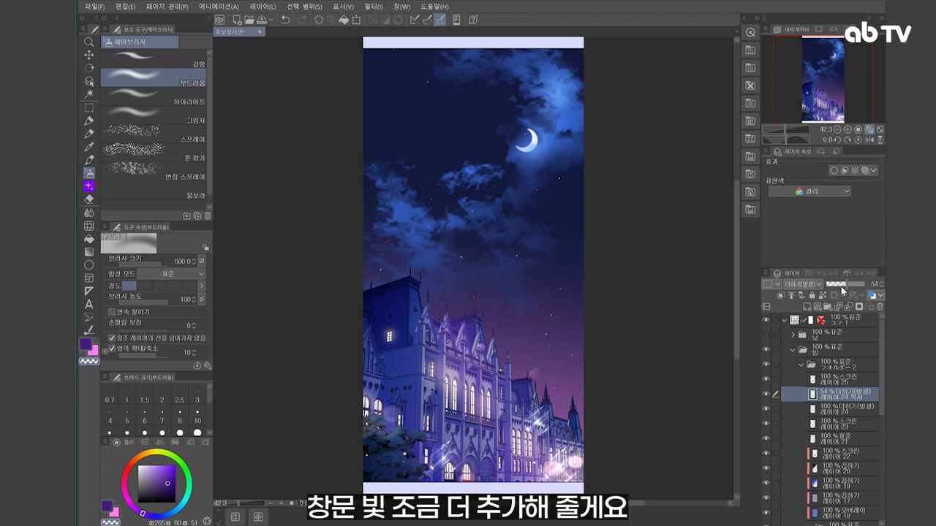
Add more window glow in #FFB28A on 레이어 23 at the building's lower right with the soft airbrush at size 250
left_click(856, 427)
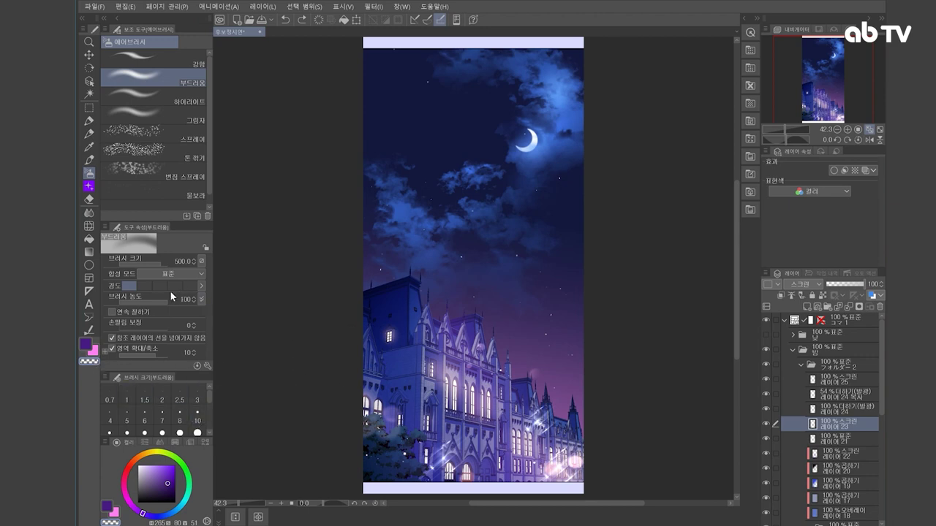
left_click(134, 460)
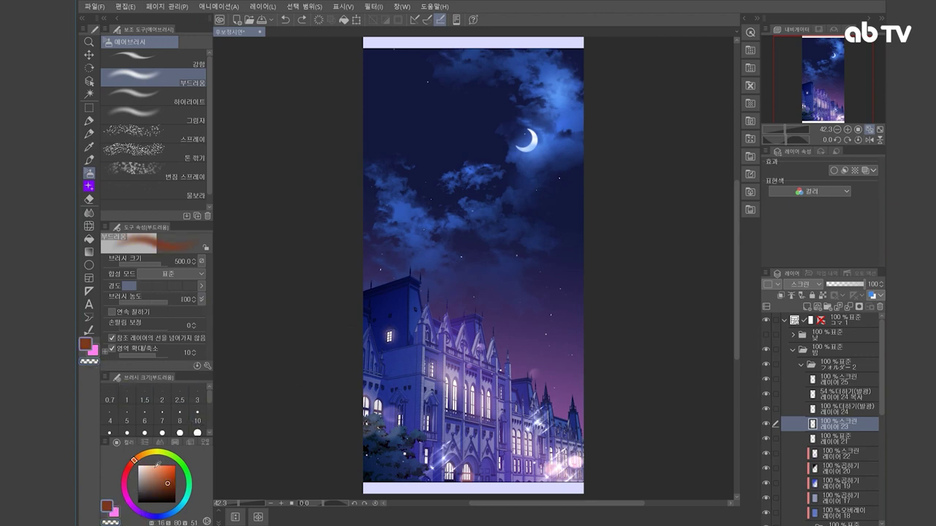
left_click(155, 465)
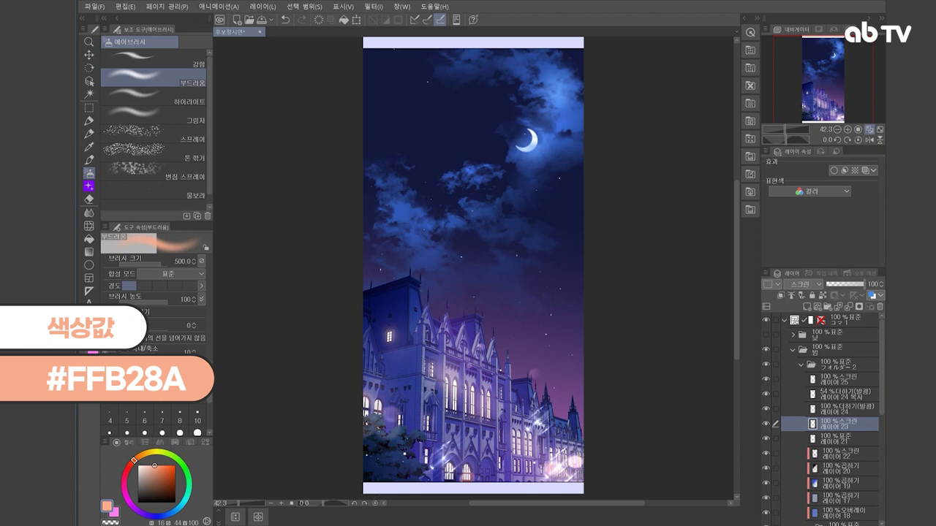
key("bracketleft")
key("bracketleft")
key("bracketleft")
left_click(530, 455)
left_click(564, 465)
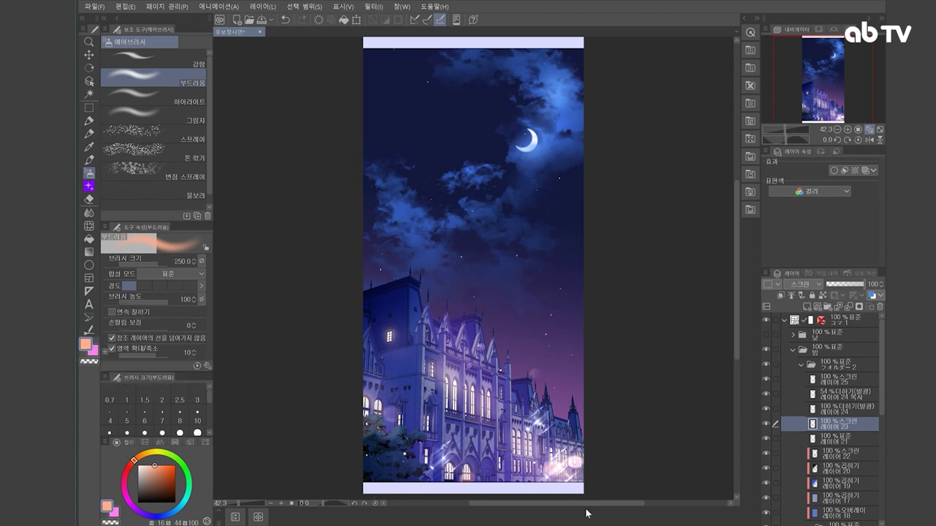
Locate and select the moon layer 레이어 15, checking it by visibility, and reduce the transparent soft airbrush to size 120
left_click(534, 143, "ctrl+shift")
left_click_drag(882, 405, 882, 449)
left_click(765, 450)
left_click(765, 450)
left_click(834, 453)
left_click(765, 451)
left_click(765, 451)
key("bracketleft")
key("bracketleft")
key("bracketleft")
key("bracketleft")
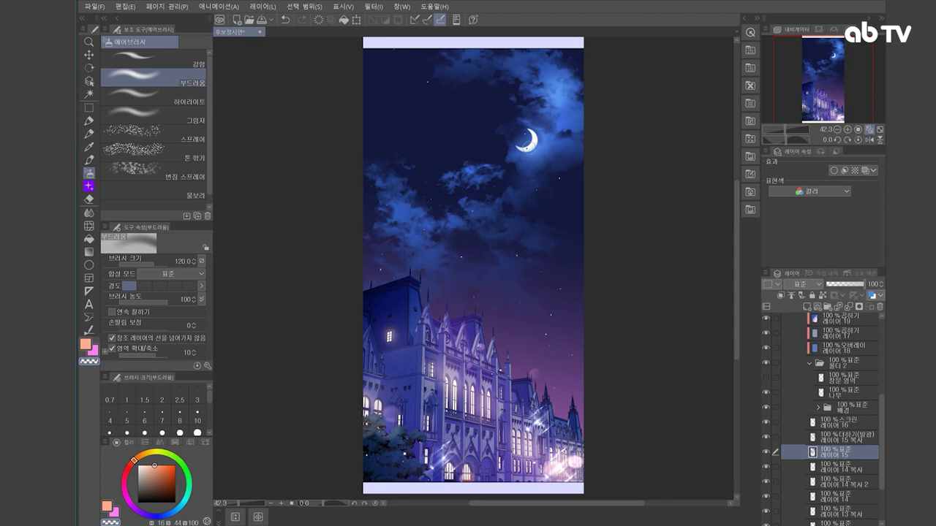
Select the moon's glow layer 레이어 15 복사 and toggle its visibility to examine its effect
left_click(853, 468)
left_click(826, 437)
left_click(765, 436)
left_click(765, 436)
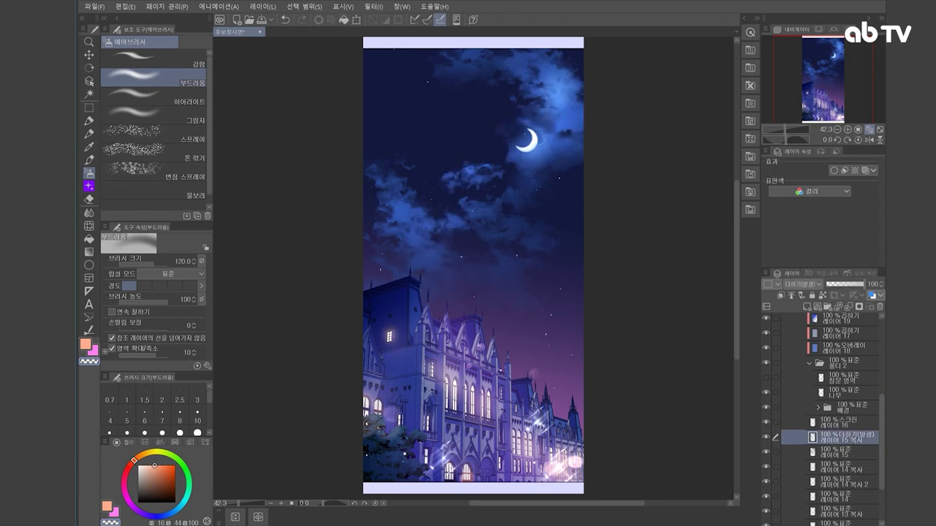